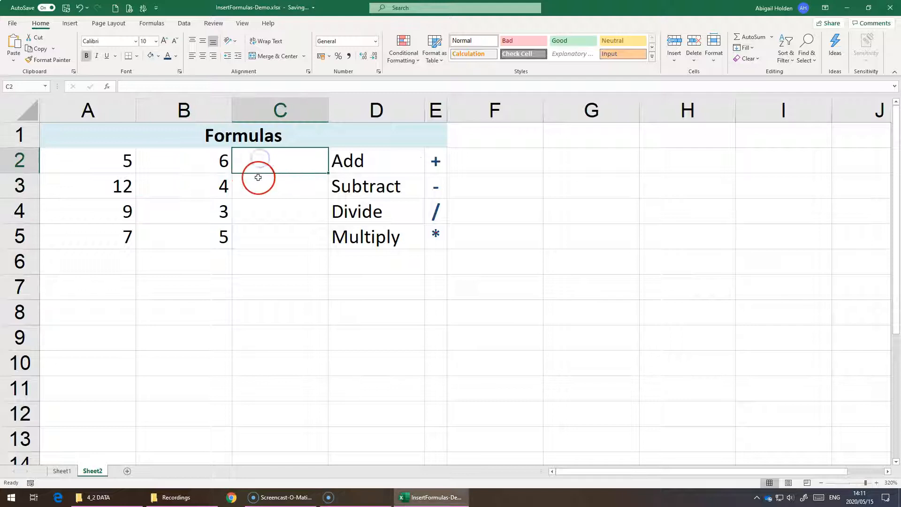
Enter the formula =5+6 in cell G2 and reopen the cell to review its contents.
left_click(548, 163)
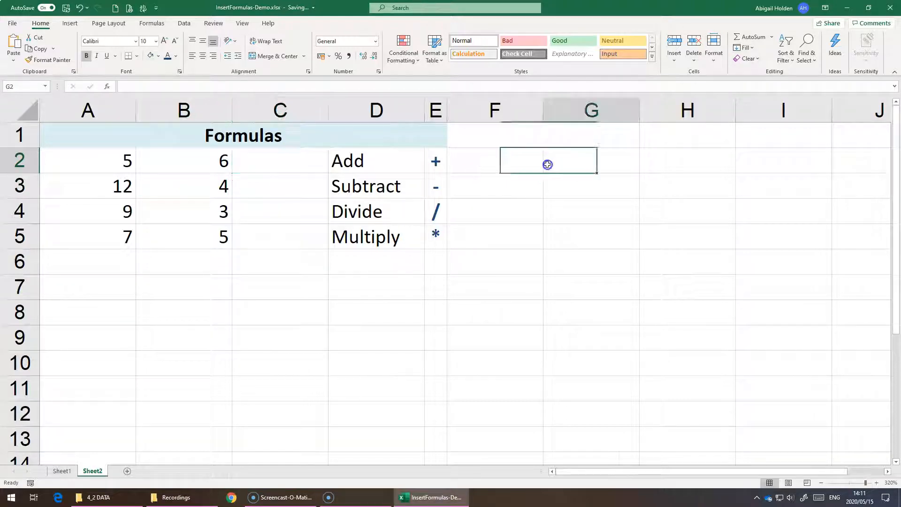
type("=5+6")
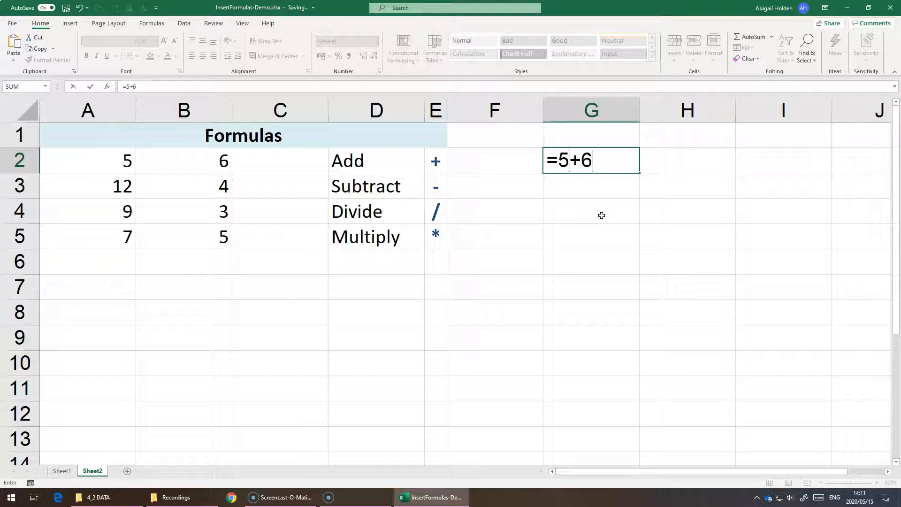
key("Return")
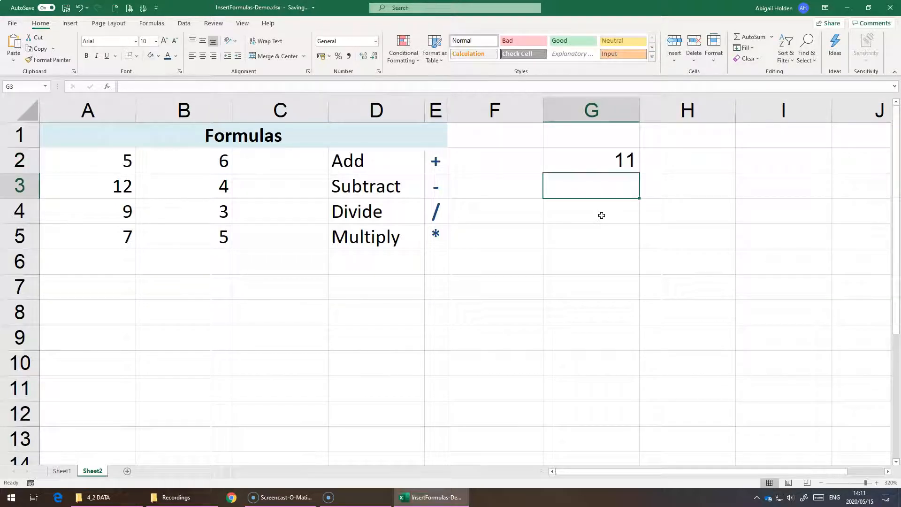
key("Up")
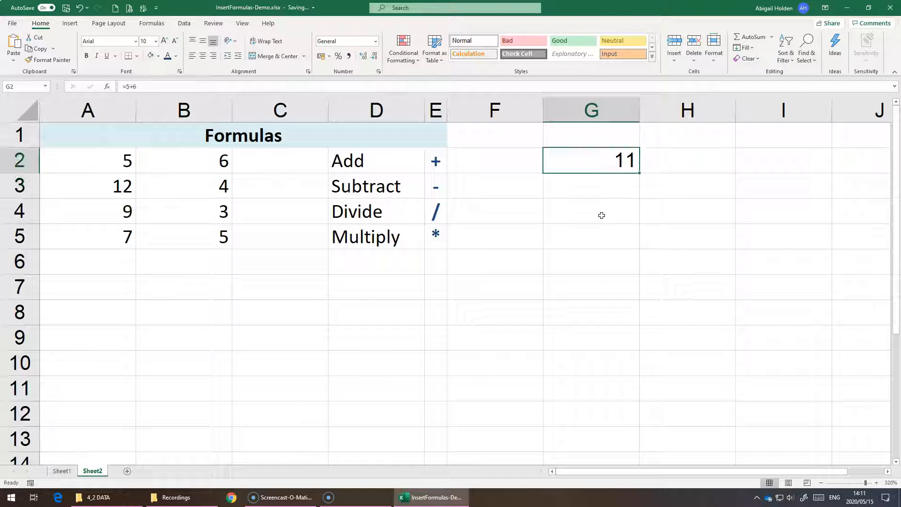
double_click(606, 161)
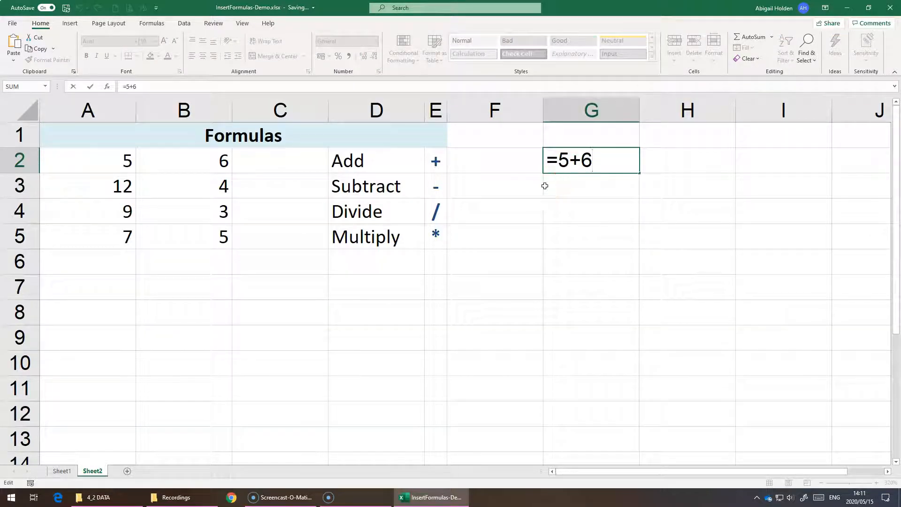
key("Return")
Delete the typed-number formula from cell G2.
left_click(565, 167)
key("Delete")
left_click(260, 175)
left_click(263, 160)
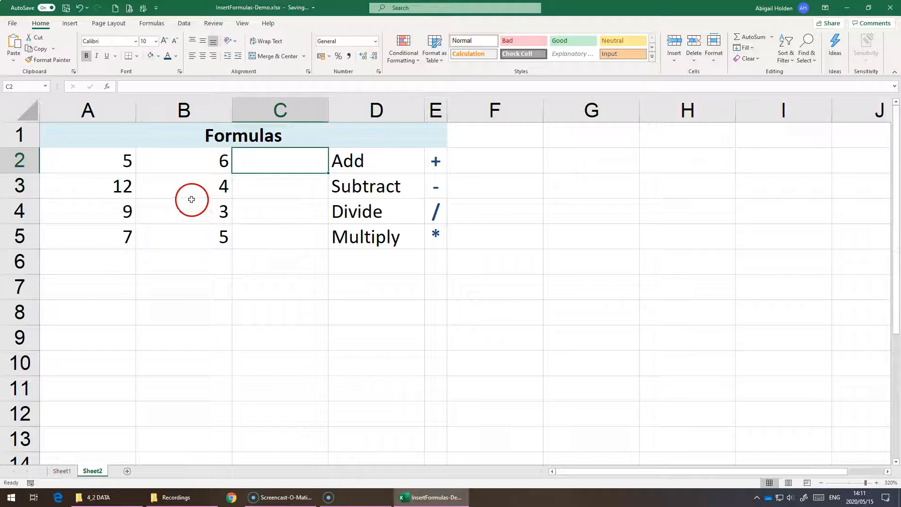
left_click(88, 154)
left_click(184, 161)
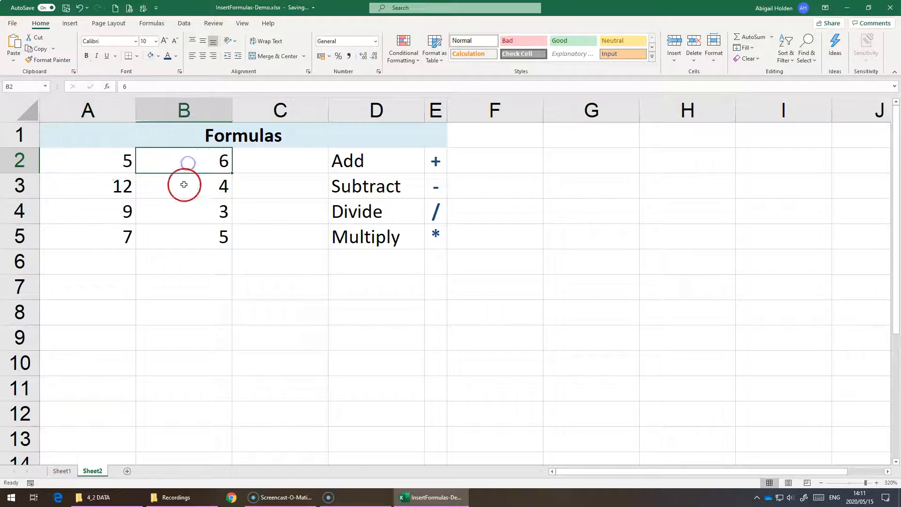
left_click(90, 190)
Enter an addition formula in cell C2 using cell references, =A2+B2.
left_click(277, 168)
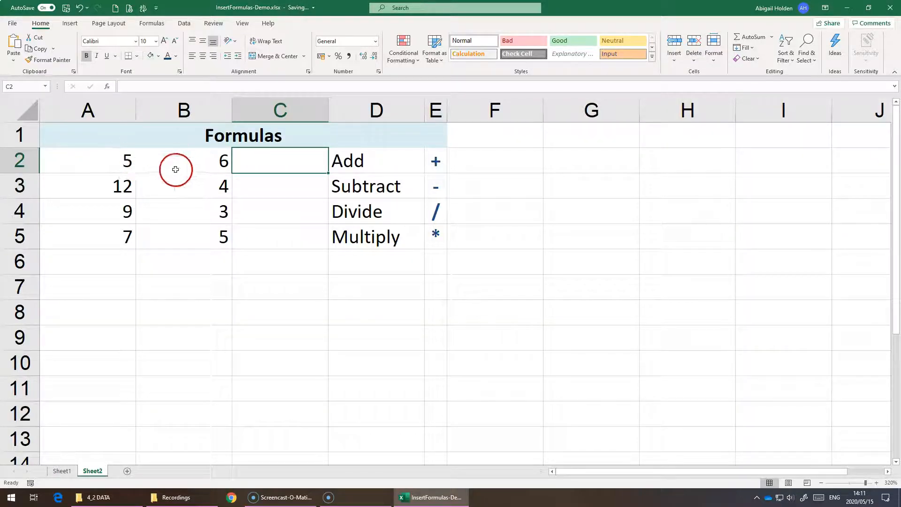
type("=")
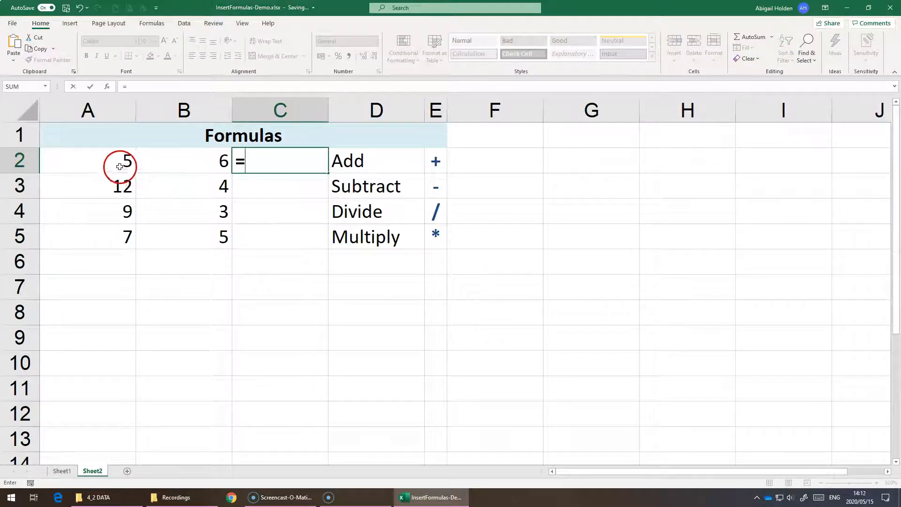
left_click(106, 161)
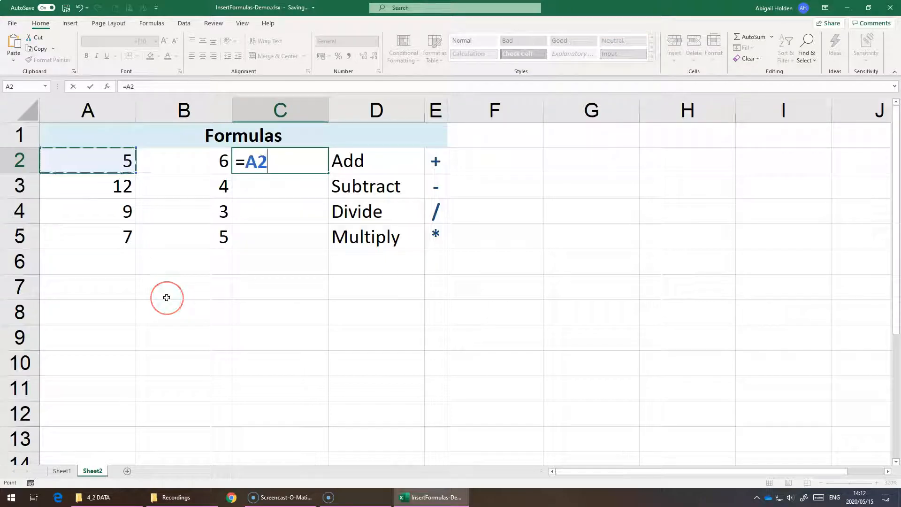
type("+")
left_click(175, 158)
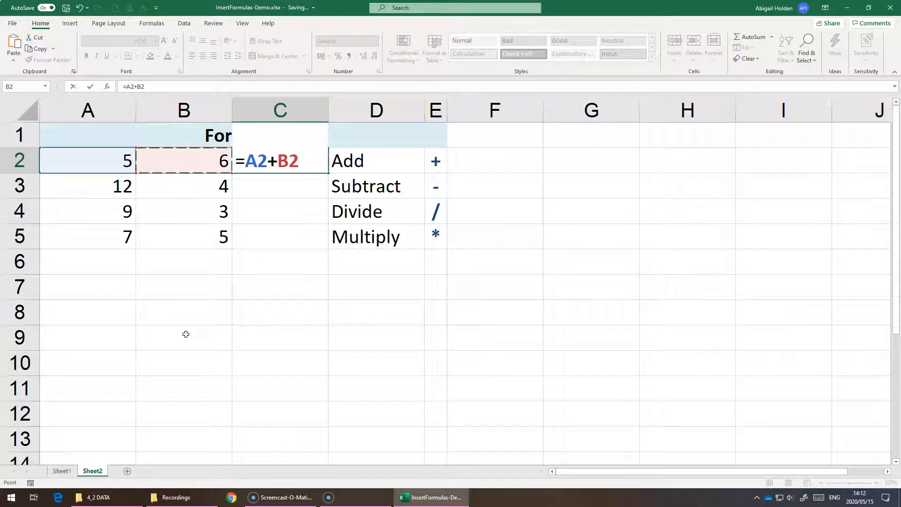
key("Return")
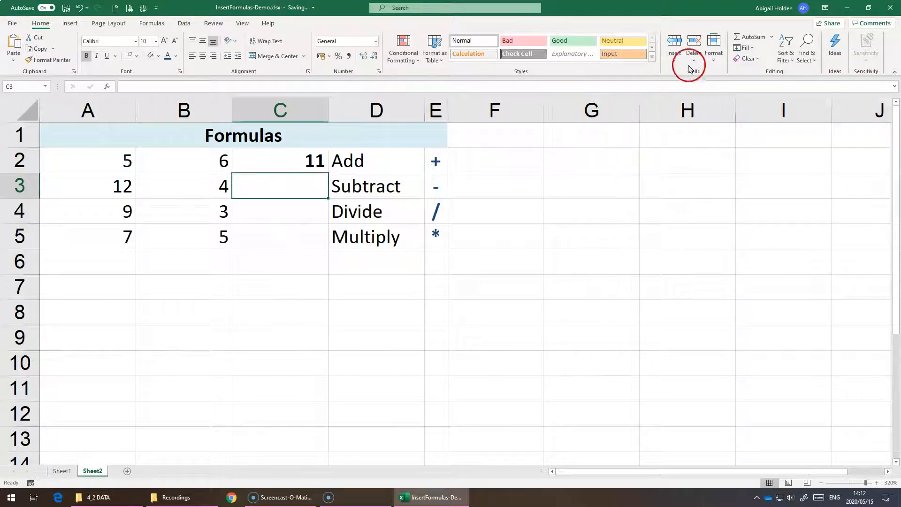
Inspect the cell references used by the addition formula in C2.
left_click(279, 159)
double_click(278, 160)
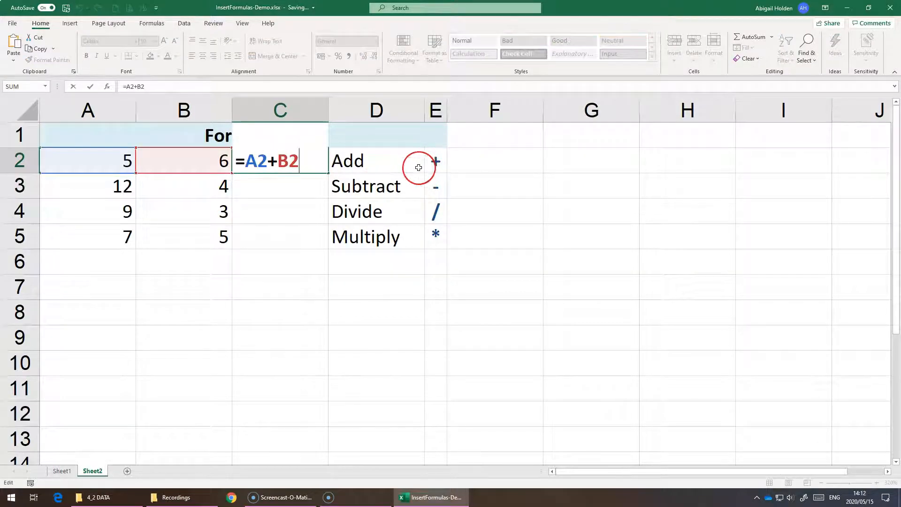
key("Return")
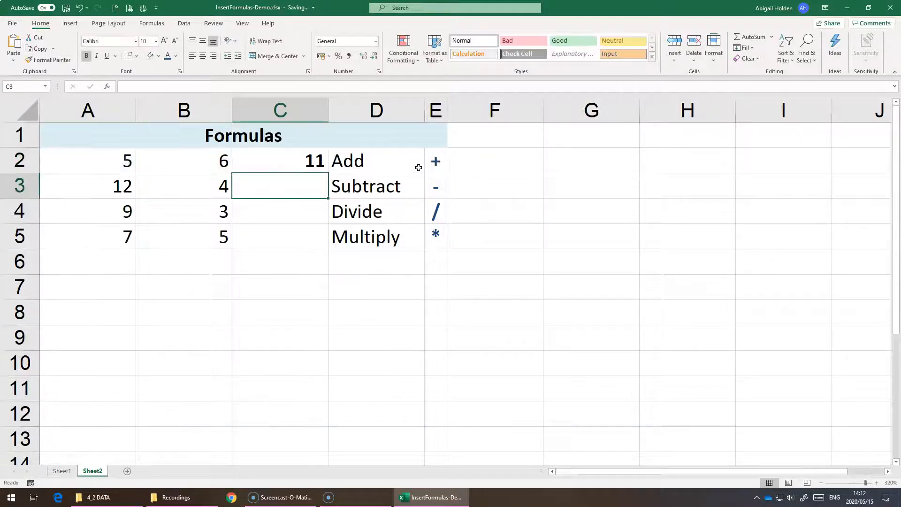
Change the value in cell B2 to 5.
left_click(150, 164)
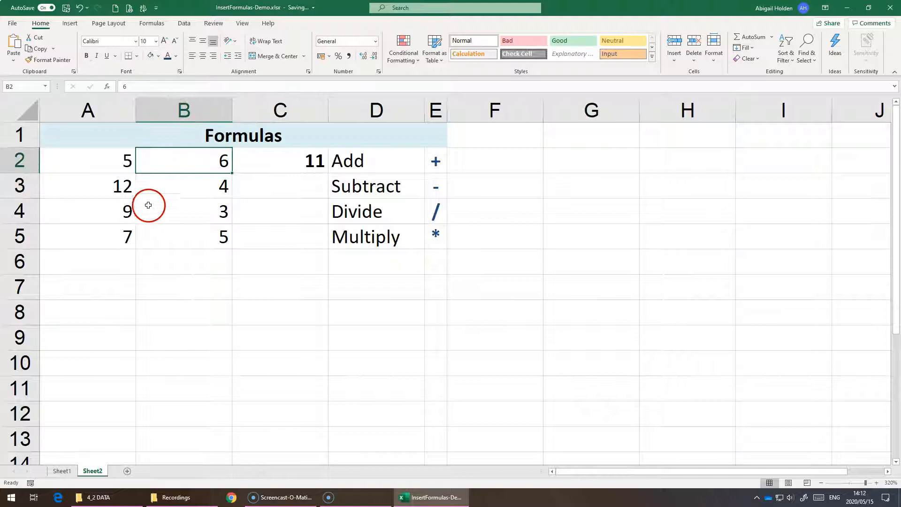
type("5")
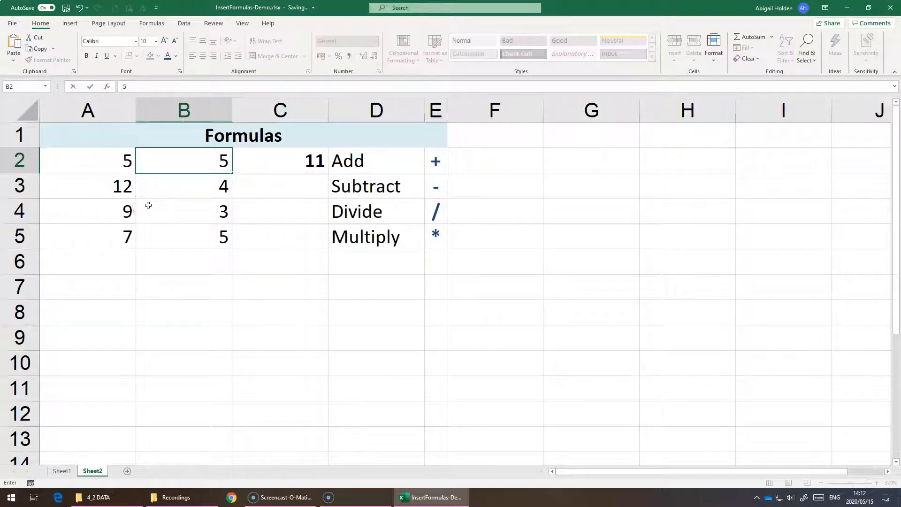
key("Return")
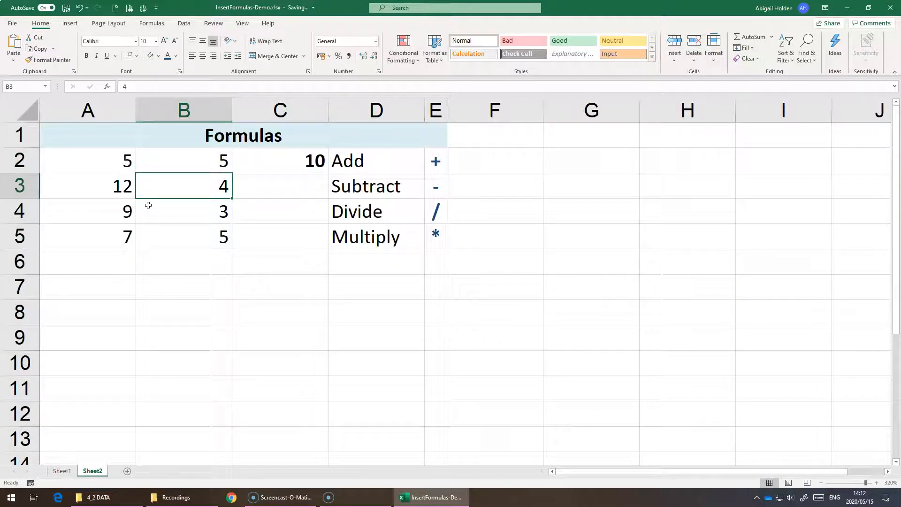
Check the input cells A2 and B2 against the formula in C2 after the value change.
left_click(195, 163)
left_click(94, 162)
left_click(293, 161)
double_click(270, 162)
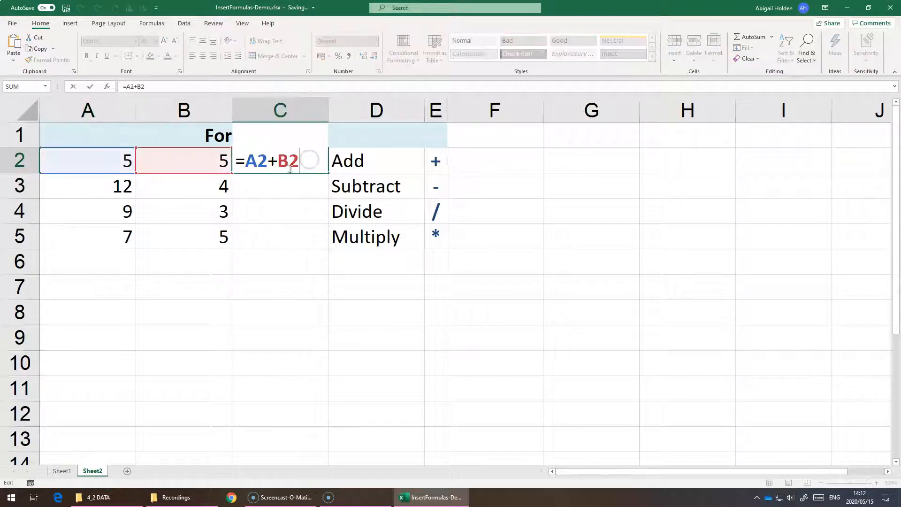
left_click(297, 166)
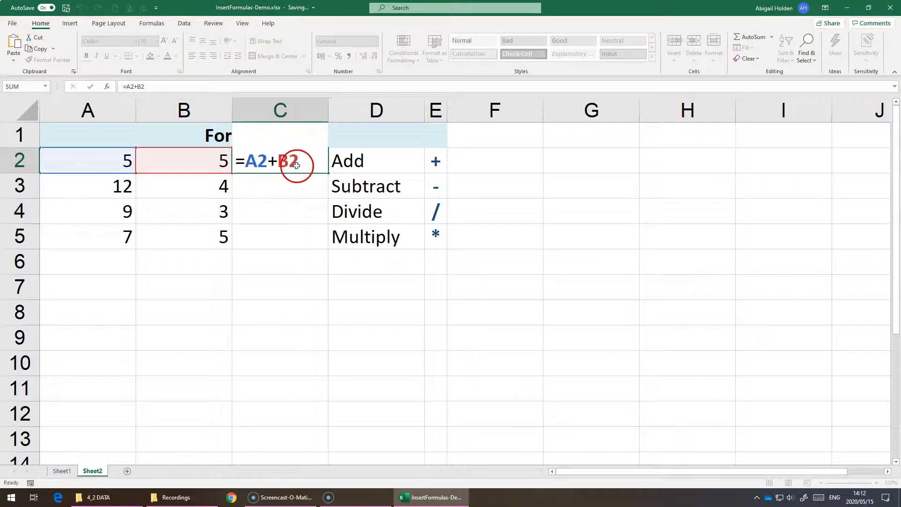
key("Return")
Enter a subtraction formula in cell C3 using cell references, =A3-B3.
key("Left")
key("Right")
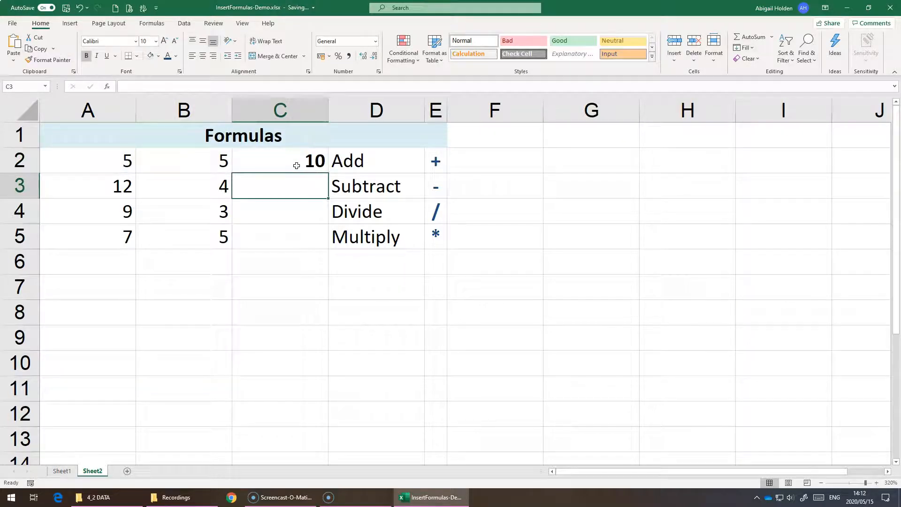
type("=")
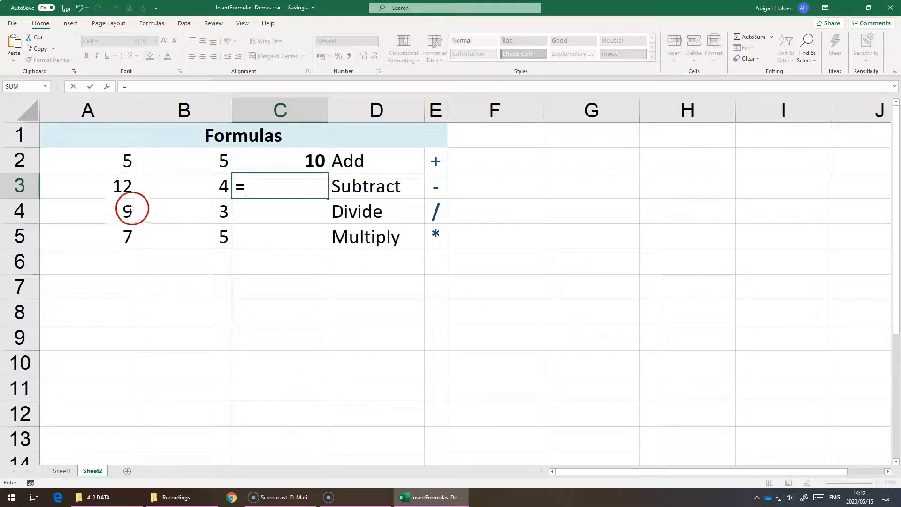
left_click(123, 185)
type("-")
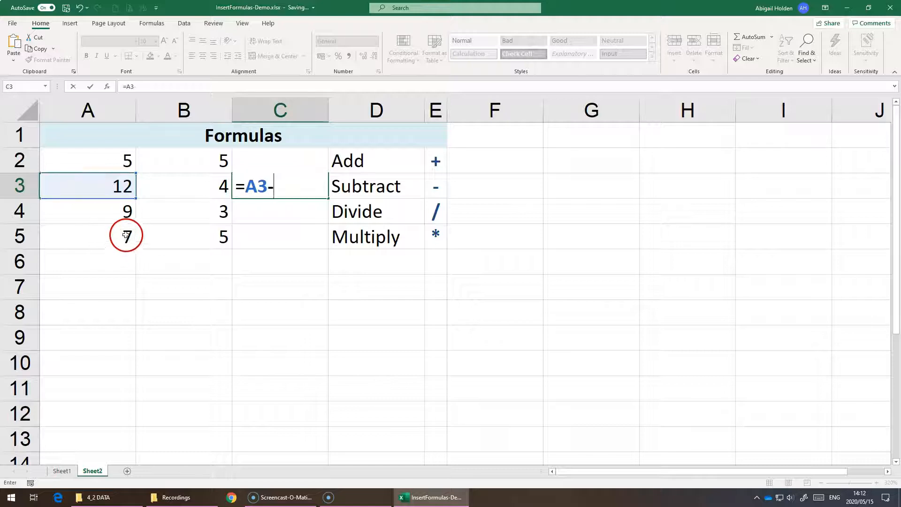
left_click(178, 190)
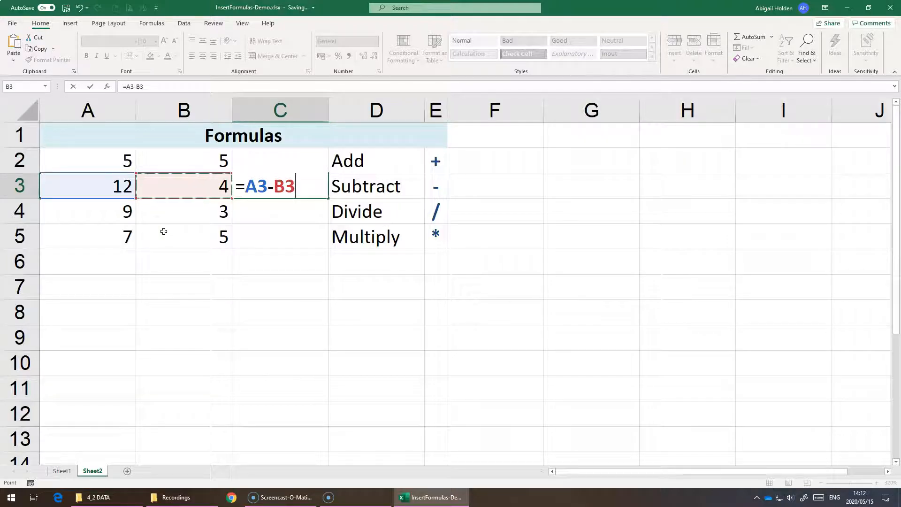
key("Return")
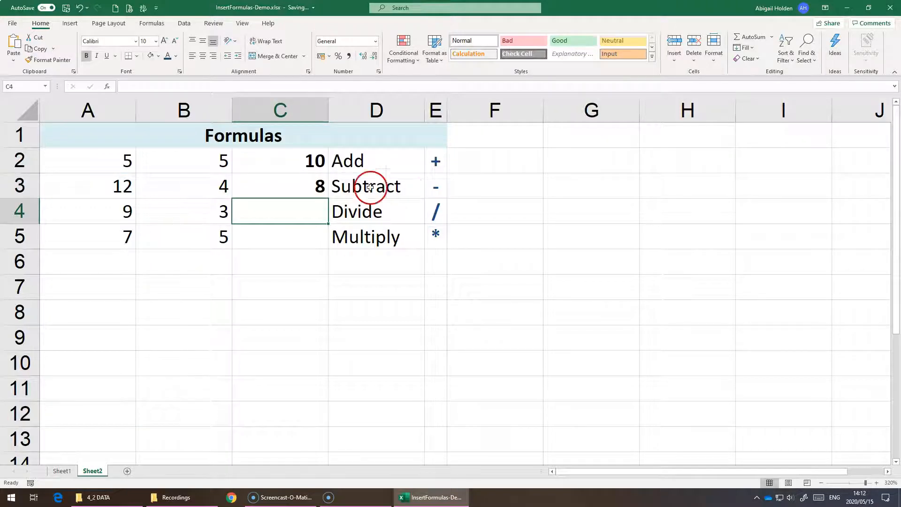
Enter a division formula in cell C4 using cell references, =A4/B4.
left_click(432, 210)
left_click(271, 212)
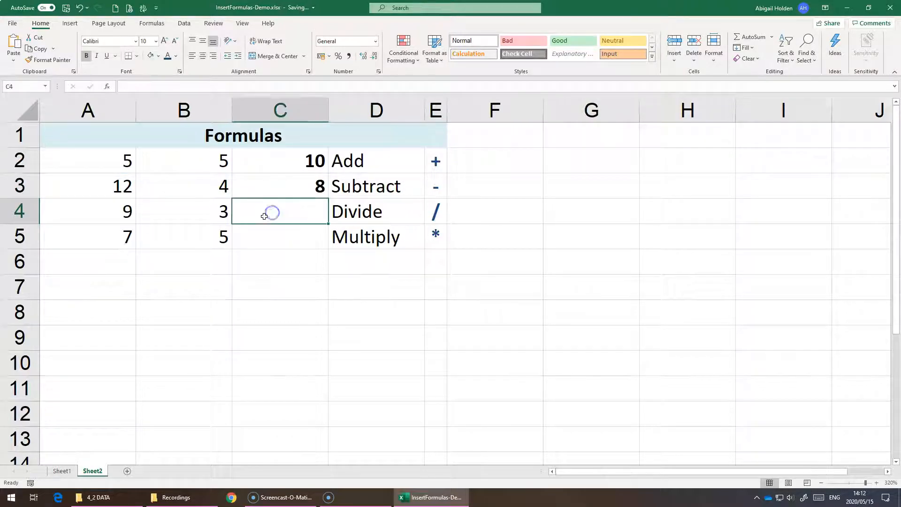
type("=")
left_click(117, 216)
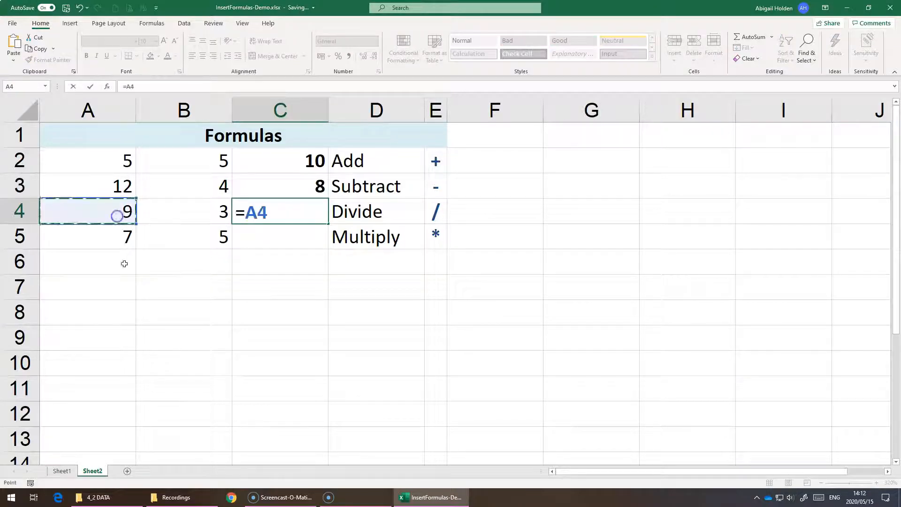
type("/")
left_click(195, 208)
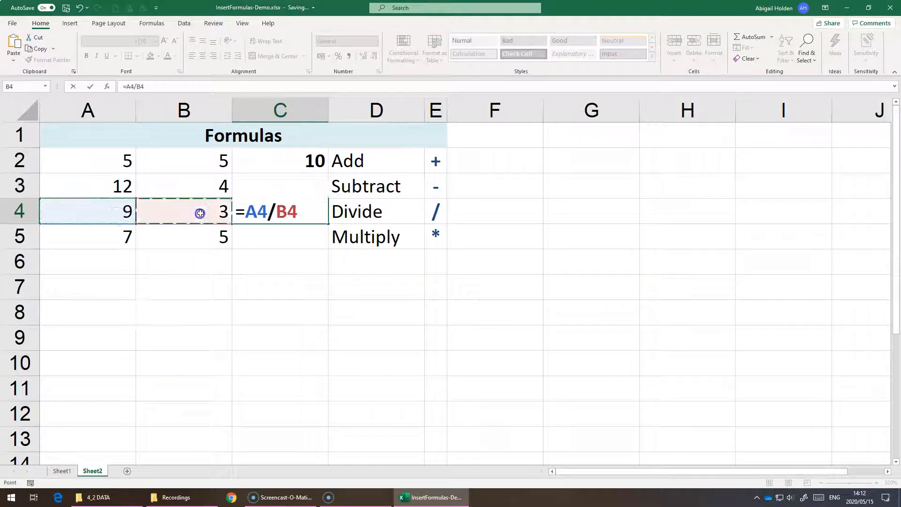
key("Return")
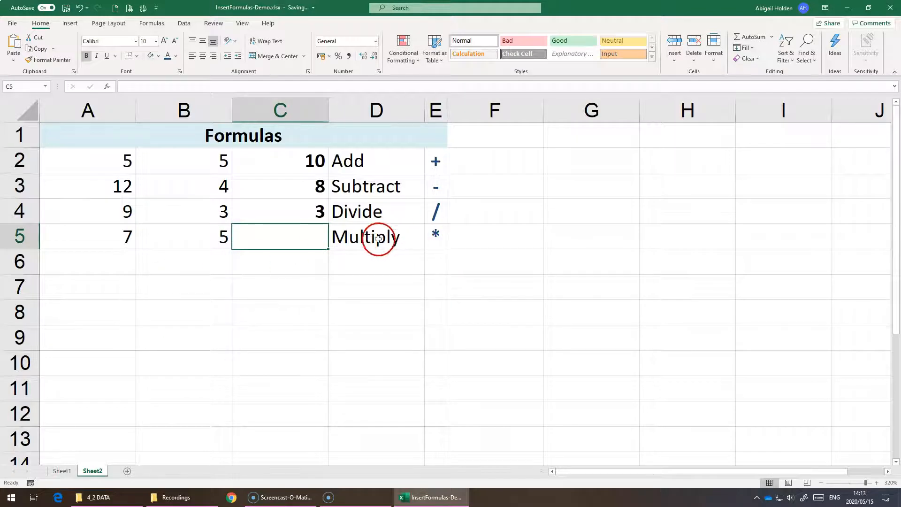
Enter a multiplication formula in cell C5 using cell references, =A5*B5.
type("=")
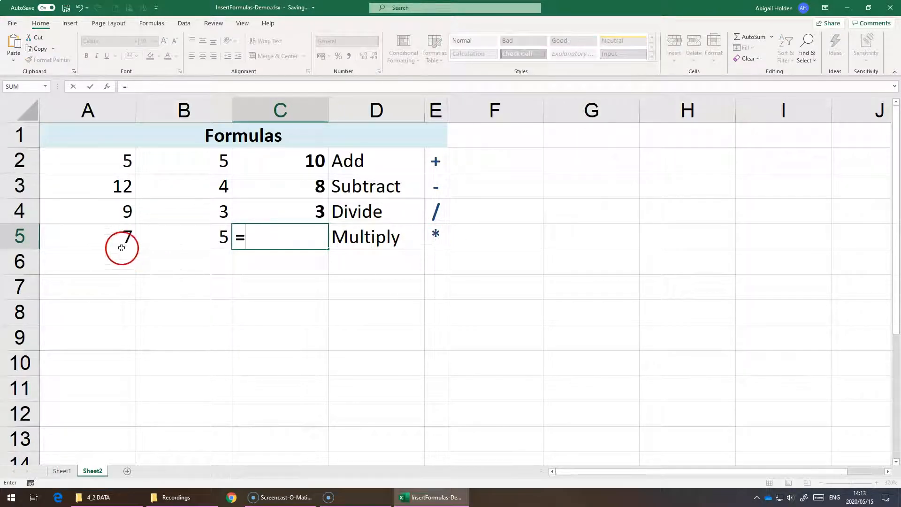
left_click(124, 236)
type("*")
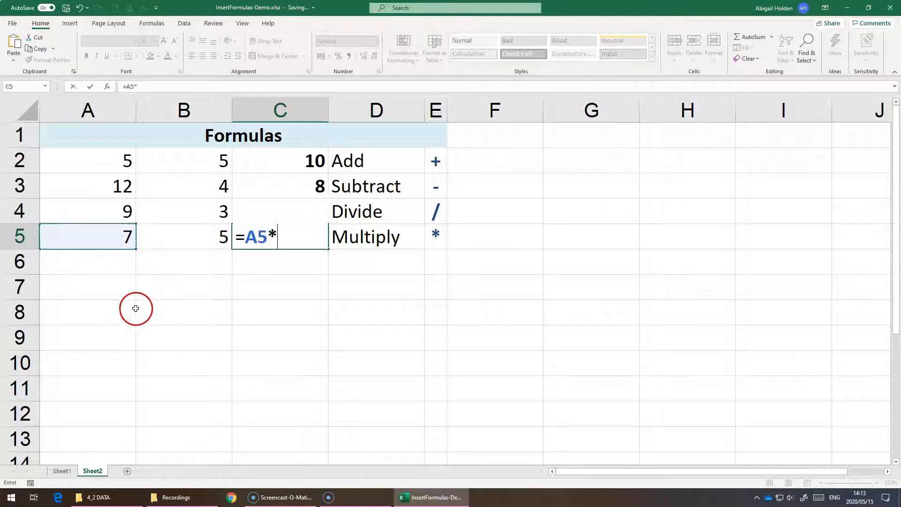
left_click(193, 228)
key("Return")
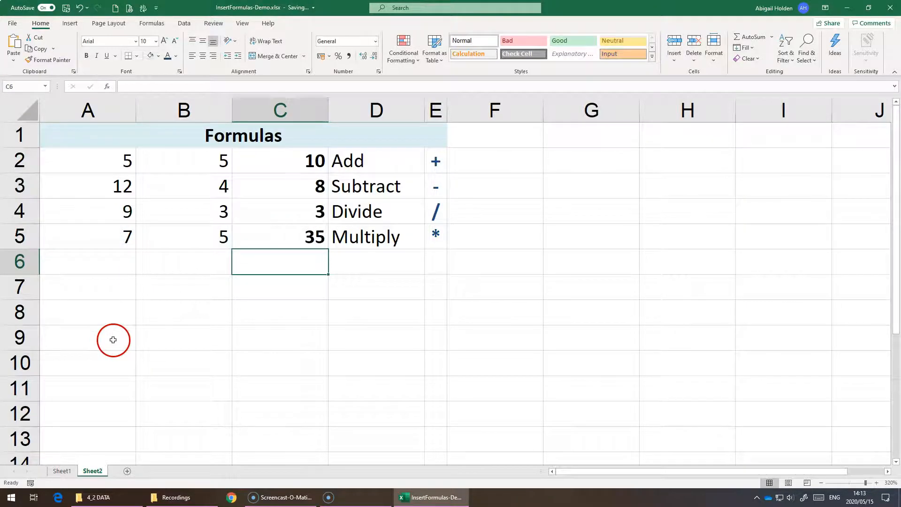
Change the value in cell A5 to 6.
left_click(123, 237)
type("6")
key("Return")
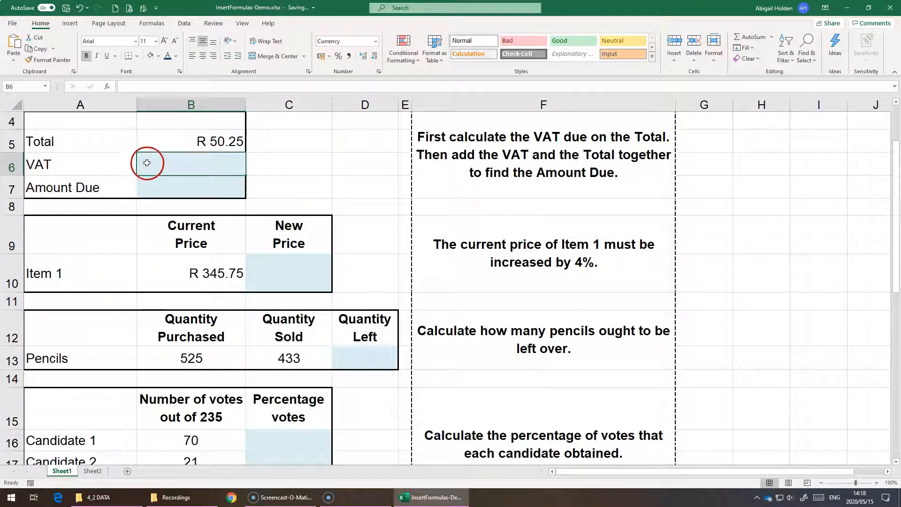
Calculate the VAT on the Total in cell B6 with the formula =B5*15%.
left_click(205, 143)
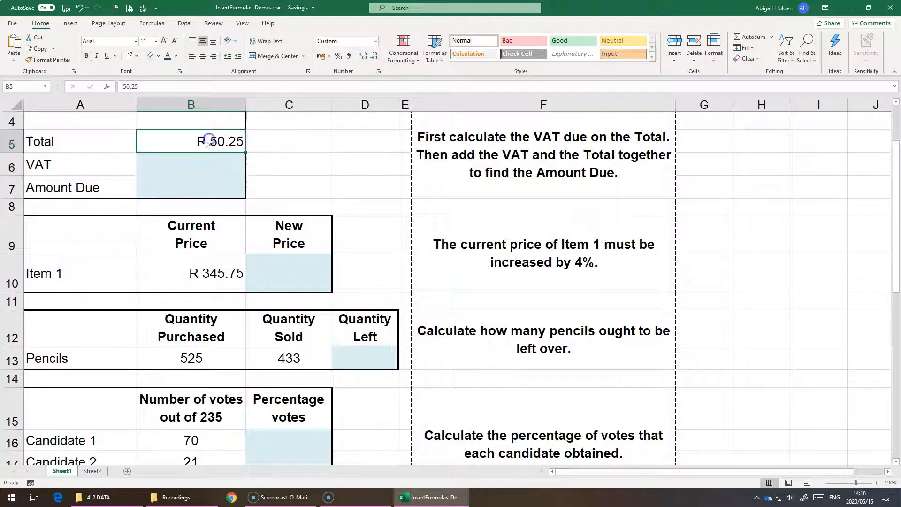
left_click(185, 164)
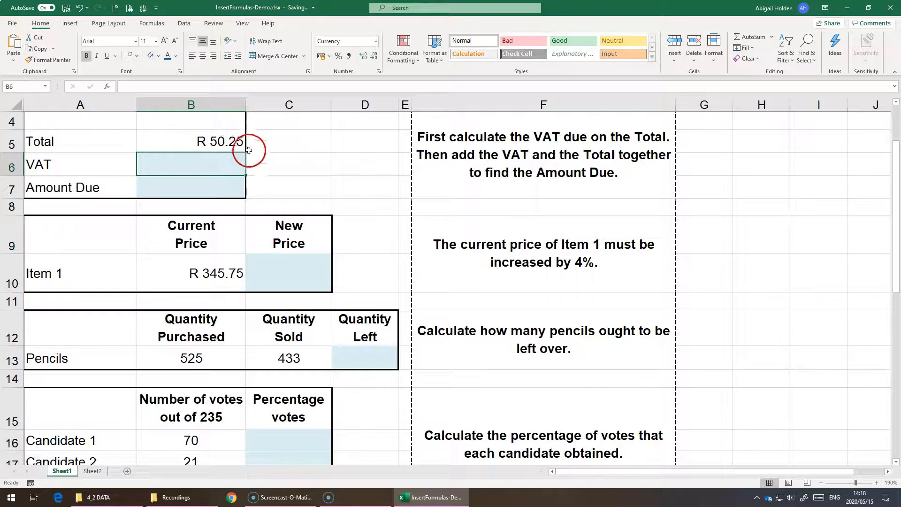
type("=")
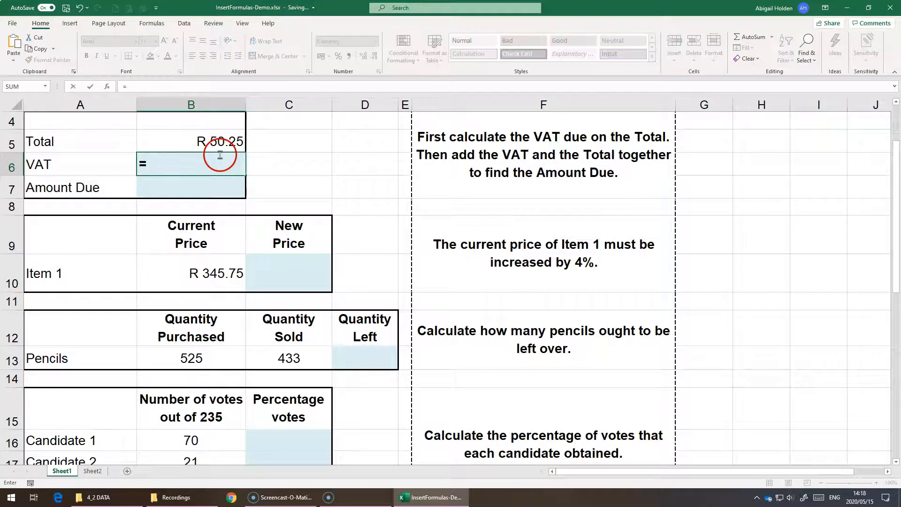
left_click(165, 139)
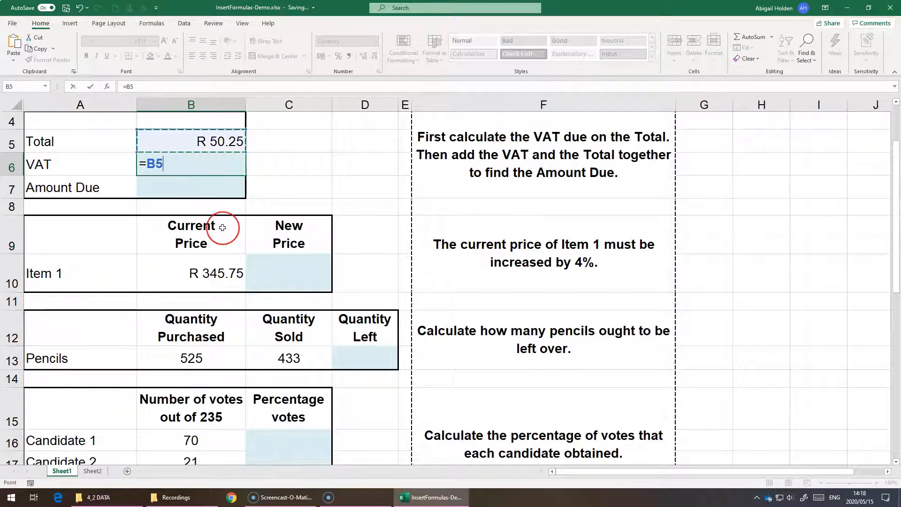
type("*")
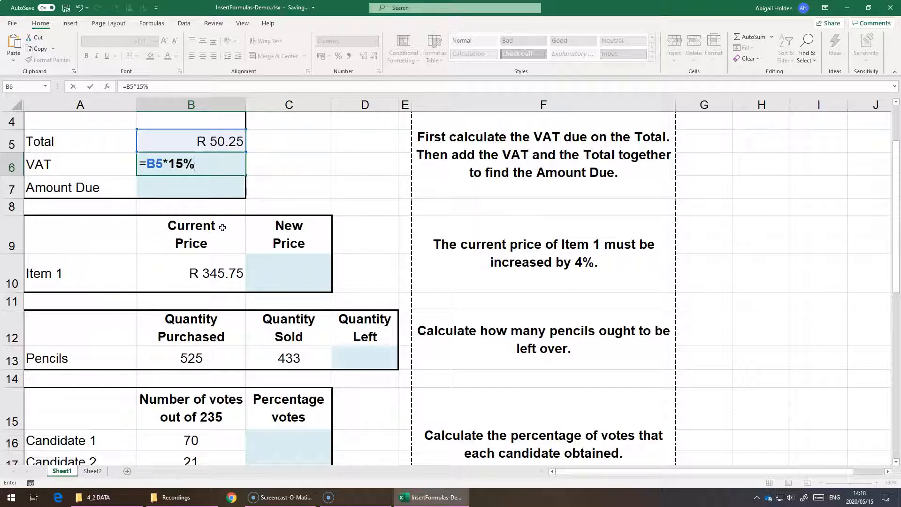
key("Return")
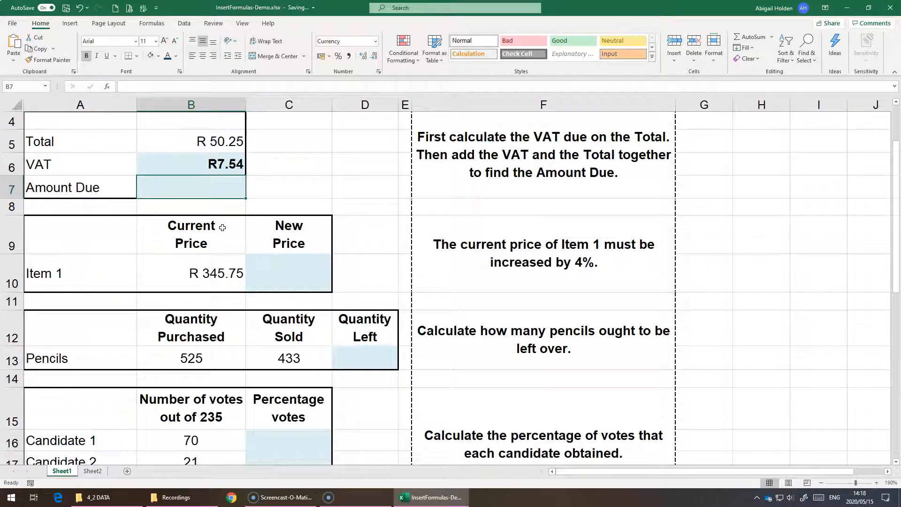
Calculate the Amount Due in cell B7 by adding the Total and the VAT, =B5+B6.
type("=")
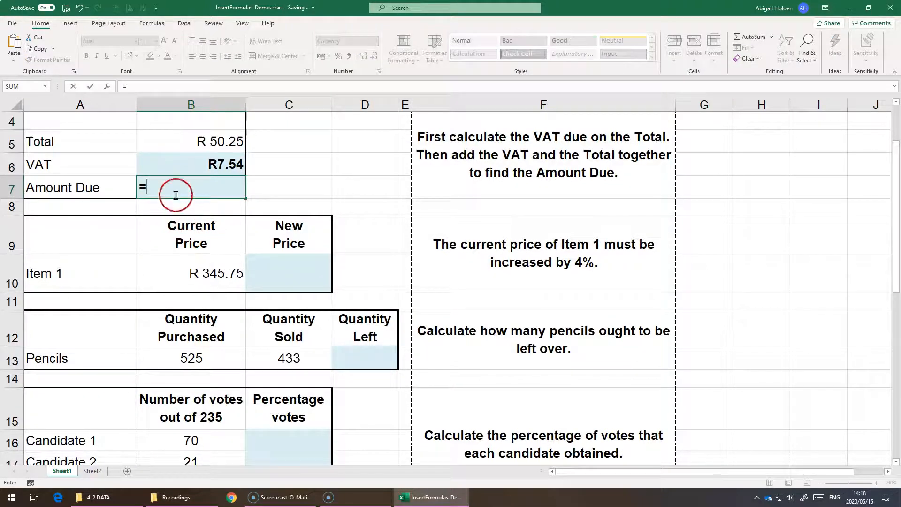
left_click(153, 136)
type("+")
left_click(158, 165)
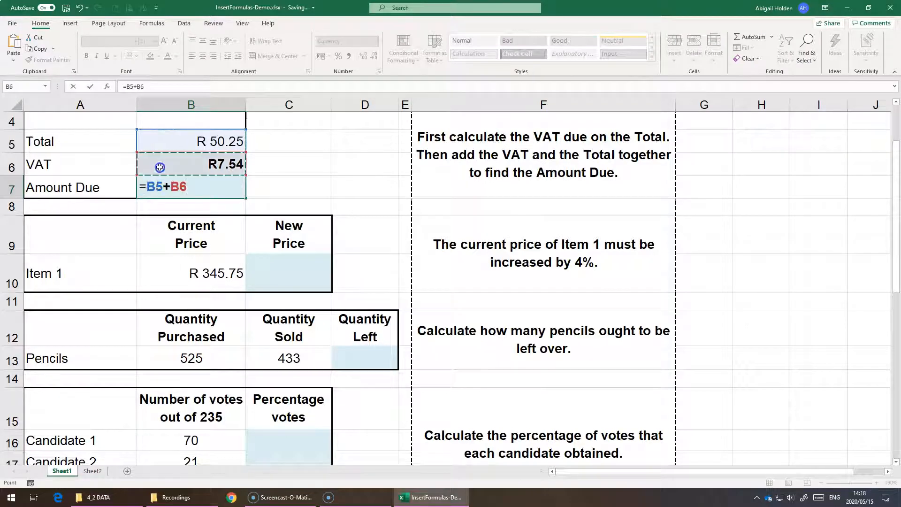
key("Return")
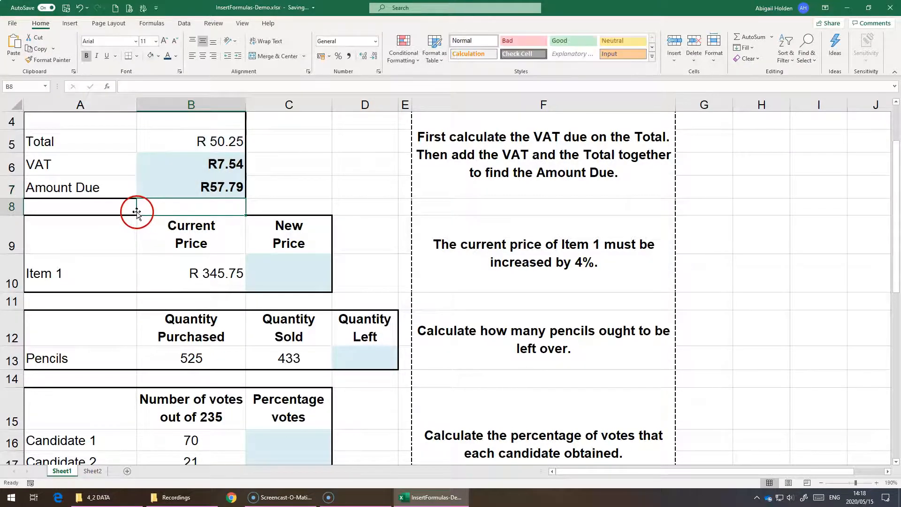
left_click(194, 193)
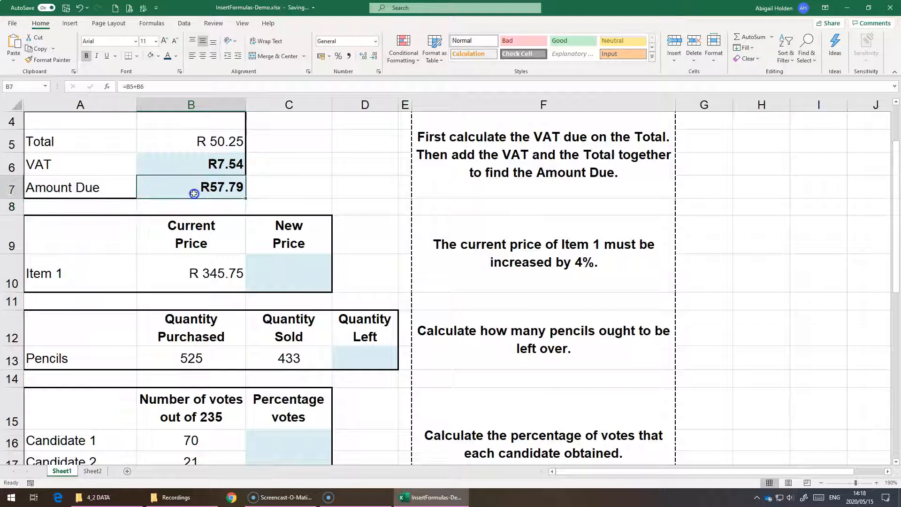
Calculate Item 1's new price with a 4% increase in cell C10, using the formula =B10*104%.
scroll(150, 175, "down", 1)
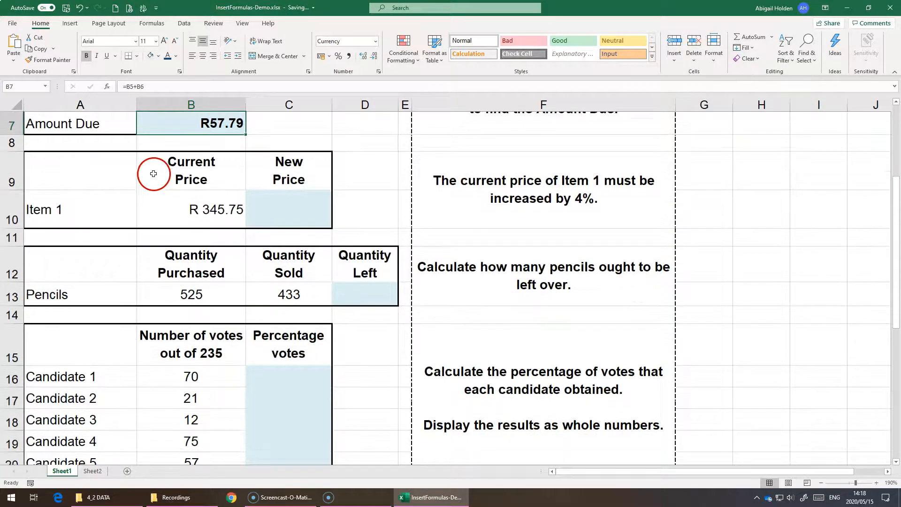
left_click(261, 199)
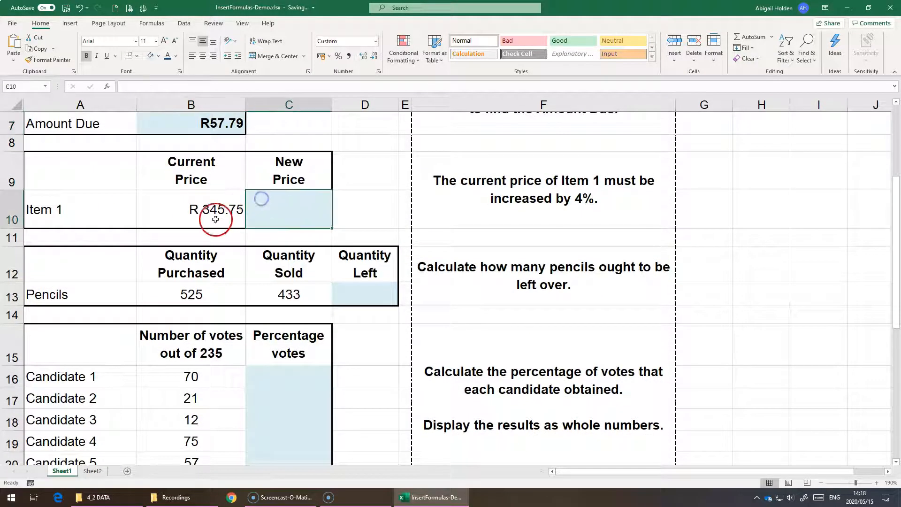
left_click(895, 463)
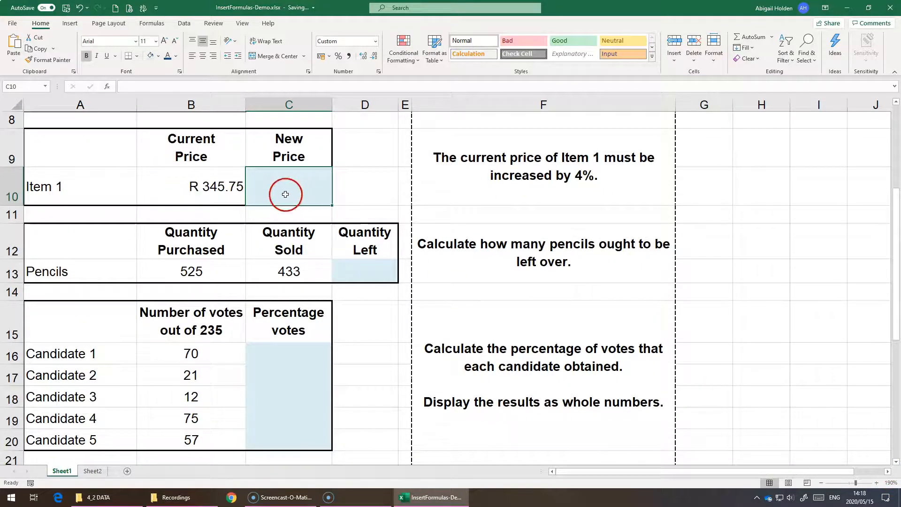
left_click(236, 183)
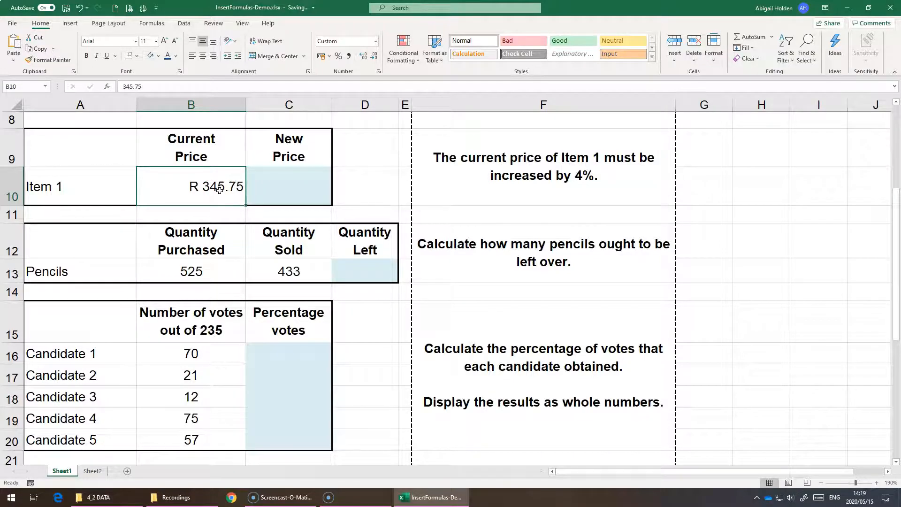
left_click(296, 179)
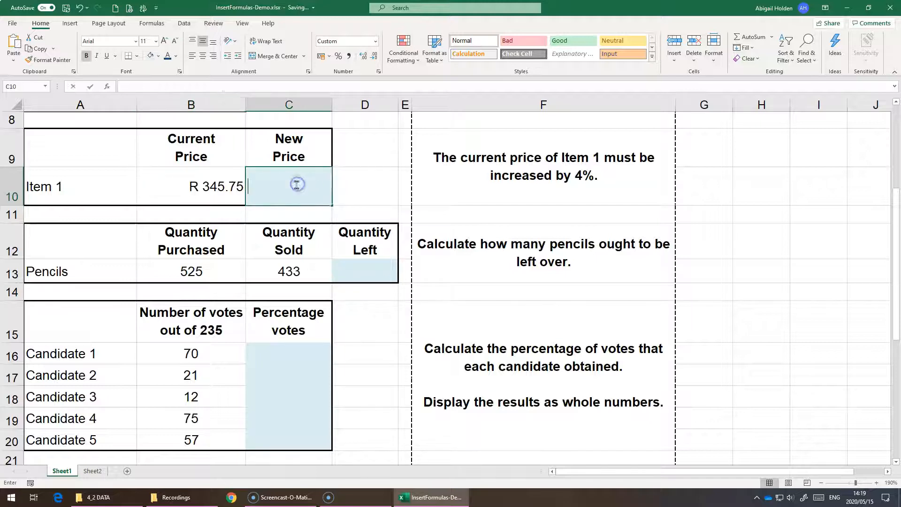
type("=")
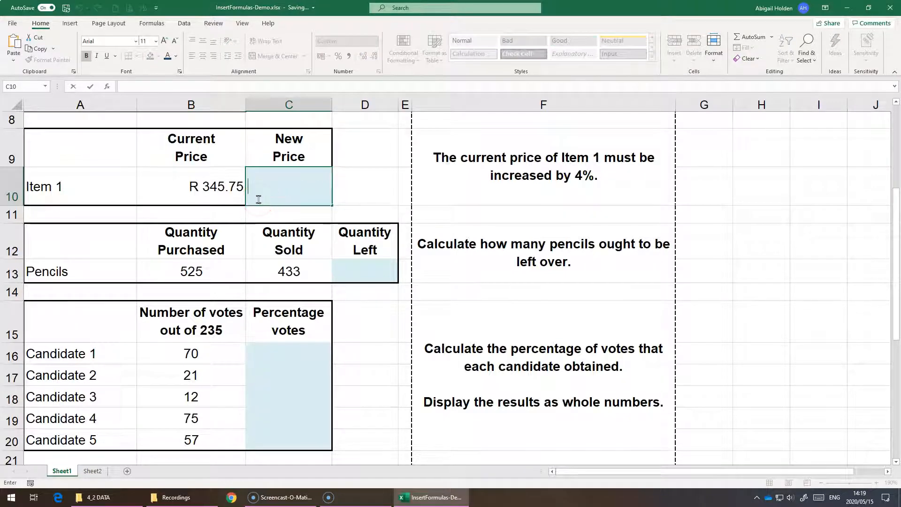
type("=")
left_click(181, 181)
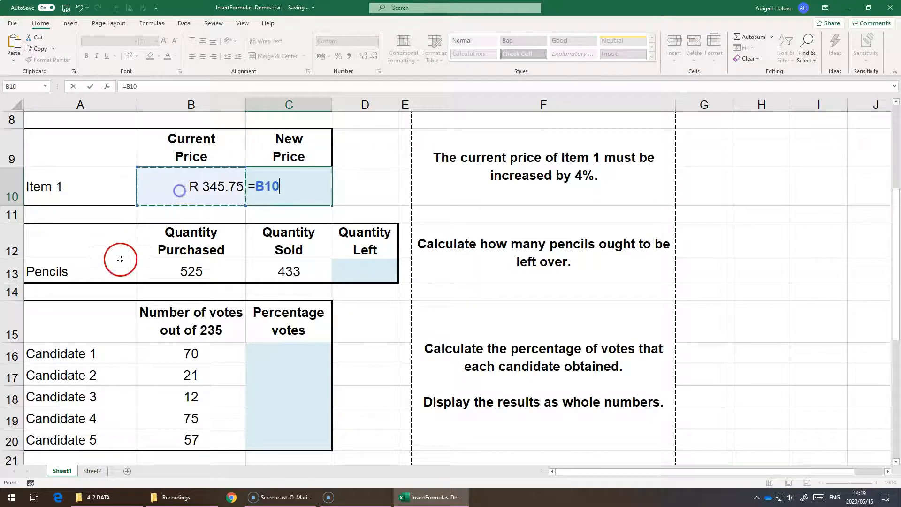
type("*")
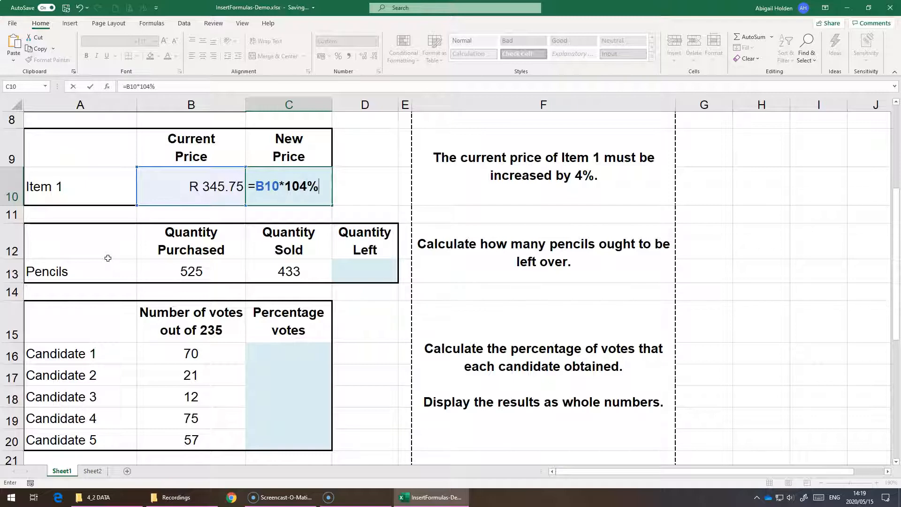
key("Return")
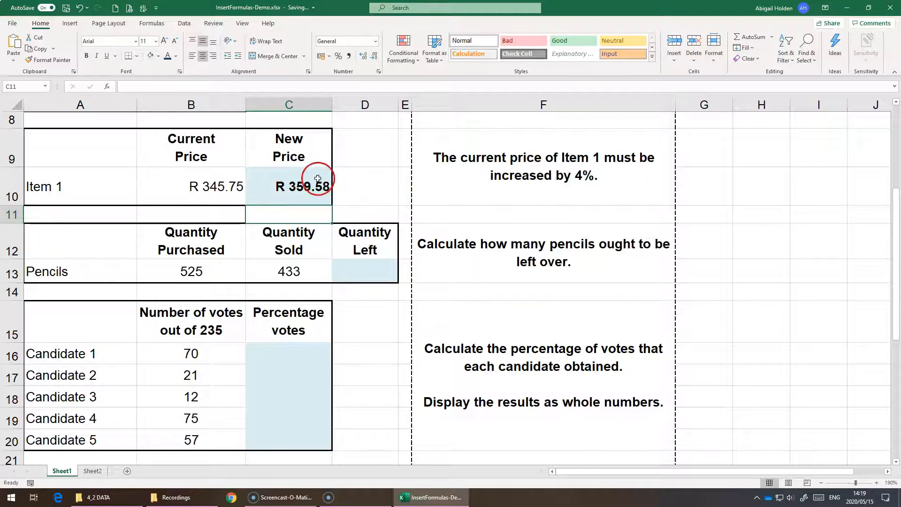
Enter an alternative formula for the 4% increase in cell D10, =B10+B10*4%, and compare it with the formula in C10.
left_click(340, 184)
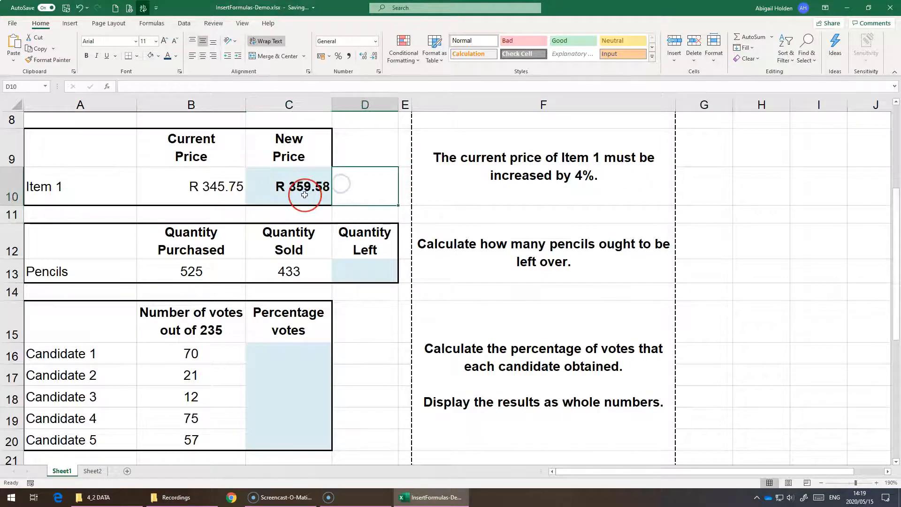
type("=")
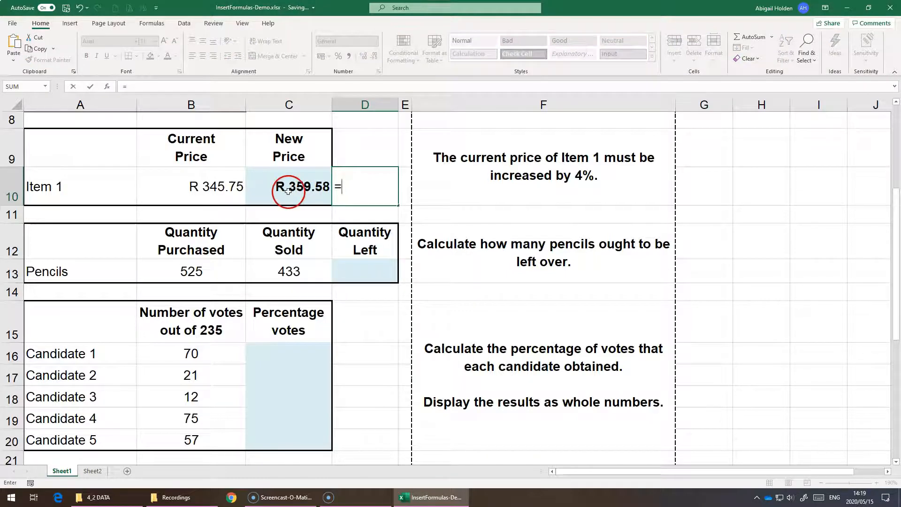
left_click(209, 185)
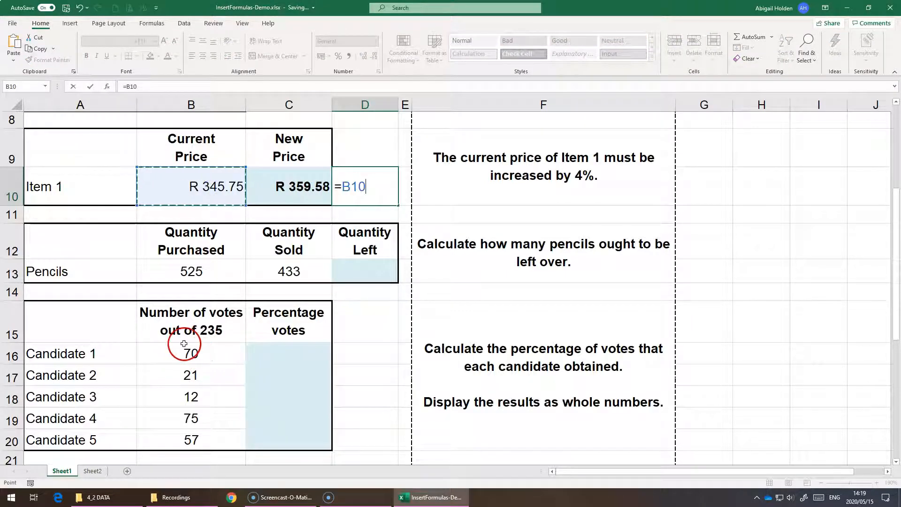
type("+")
left_click(199, 187)
type("*")
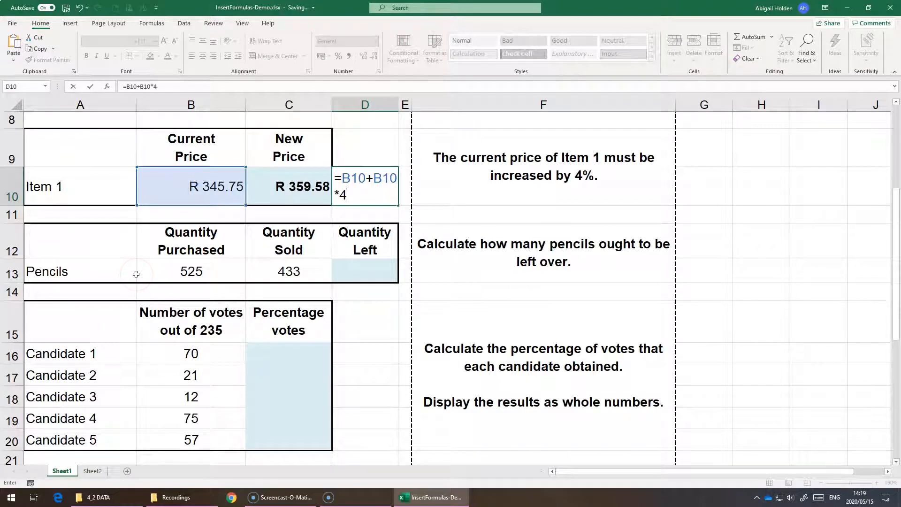
key("Return")
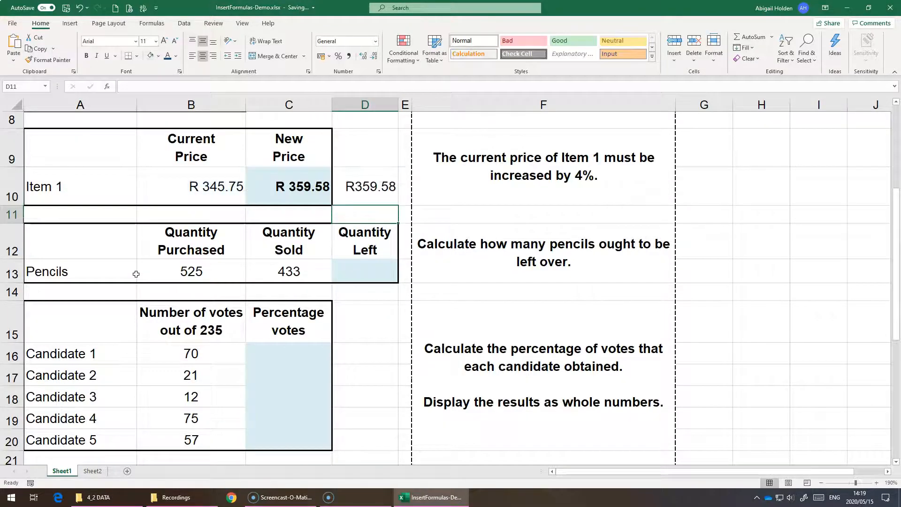
key("Up")
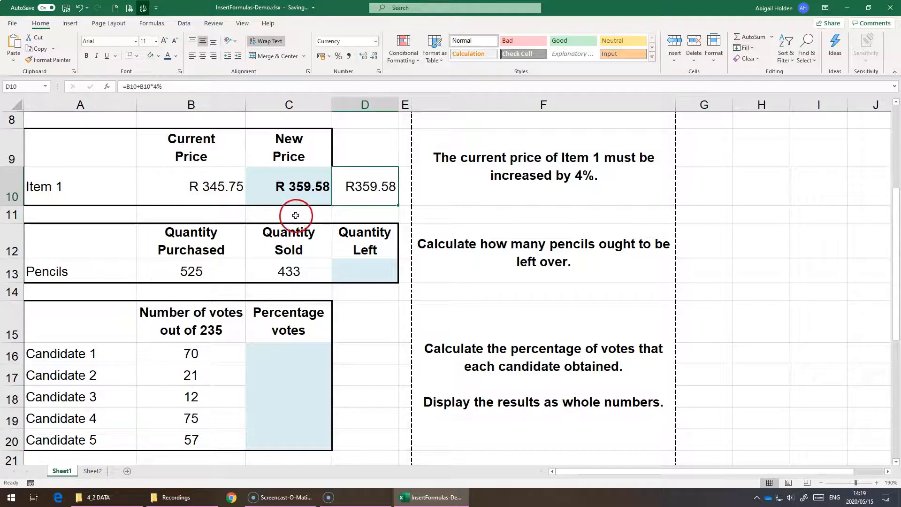
double_click(370, 190)
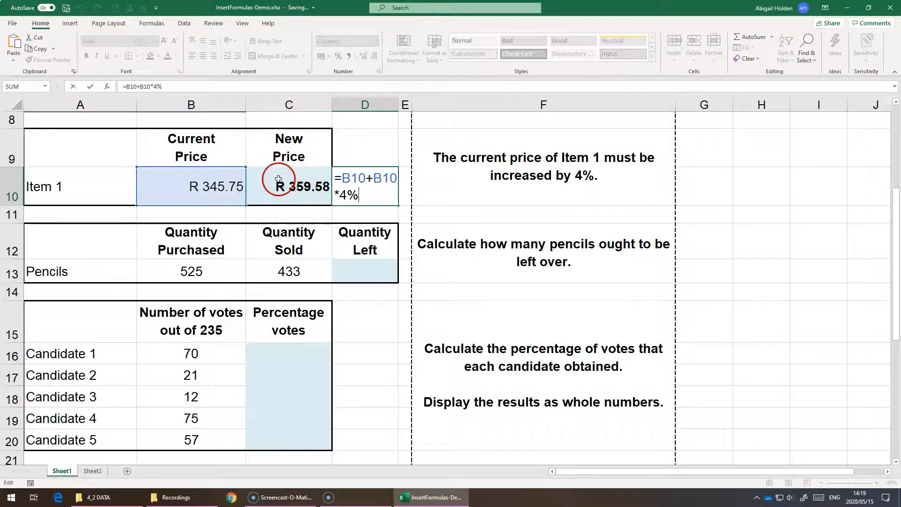
key("Return")
double_click(279, 175)
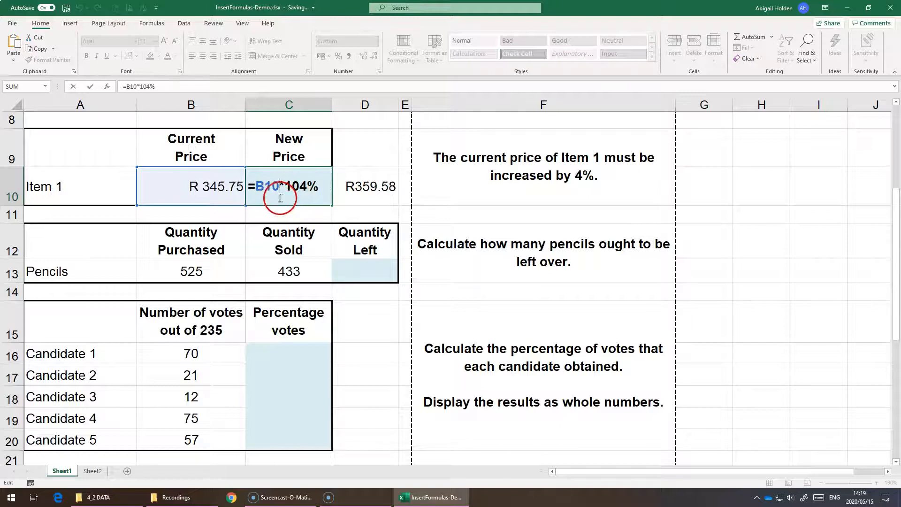
key("Return")
Calculate the quantity of pencils left in cell D13 by subtracting the quantity sold from the quantity purchased, =B13-C13.
scroll(255, 194, "down", 1)
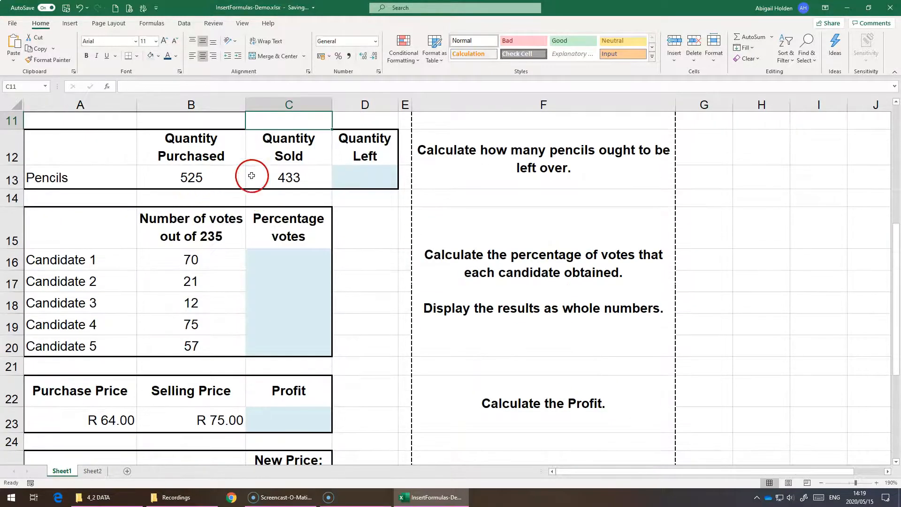
left_click(288, 176)
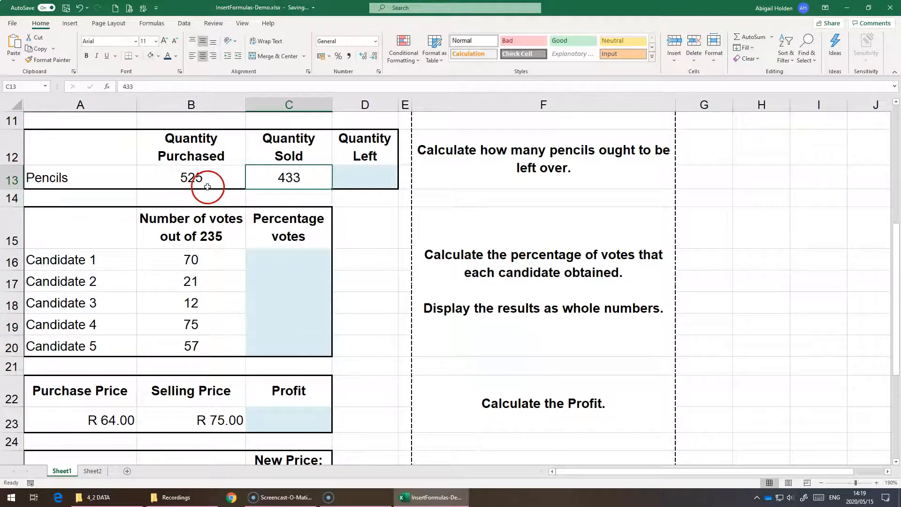
left_click(353, 173)
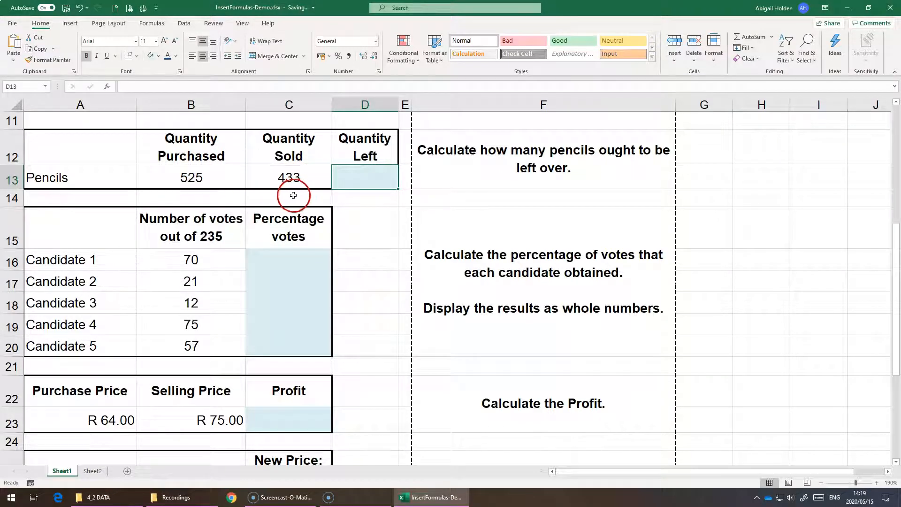
type("=")
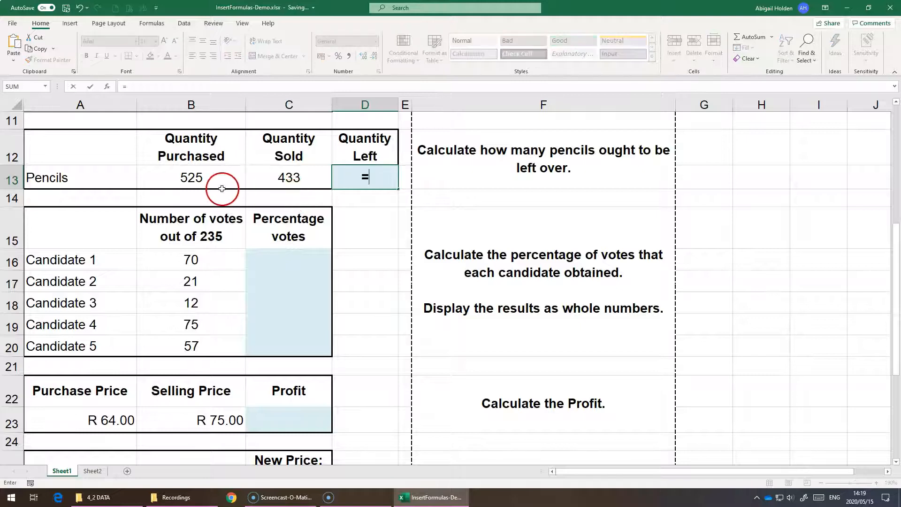
left_click(206, 179)
type("-")
left_click(278, 179)
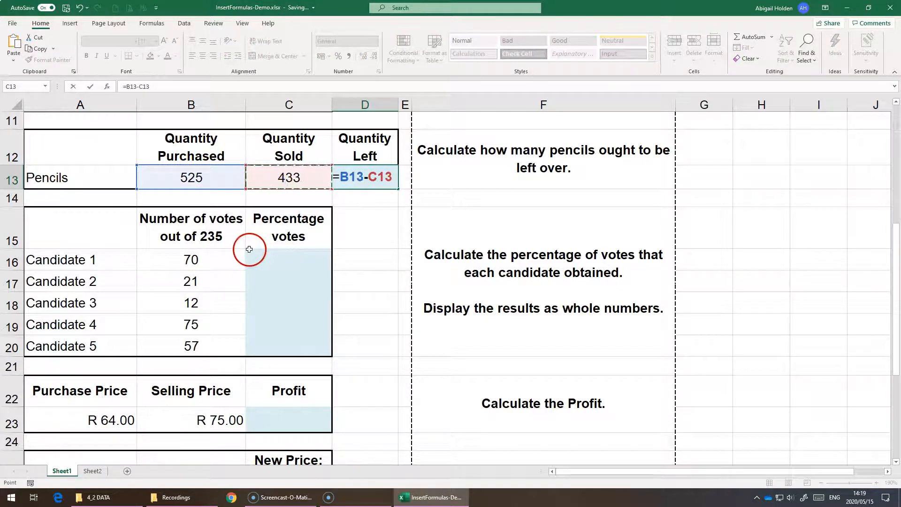
key("Return")
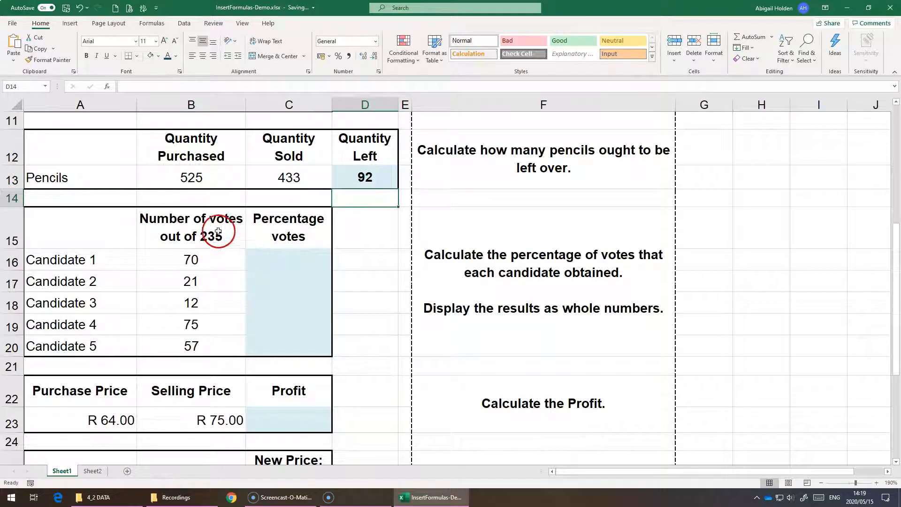
Enter the total number of votes, 235, in cell D15 beside the Percentage votes heading.
scroll(230, 228, "down", 1)
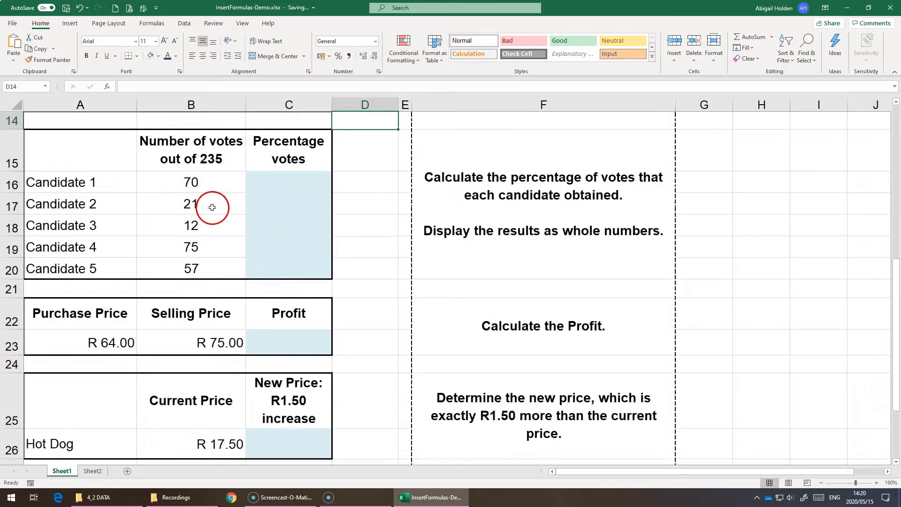
left_click(266, 184)
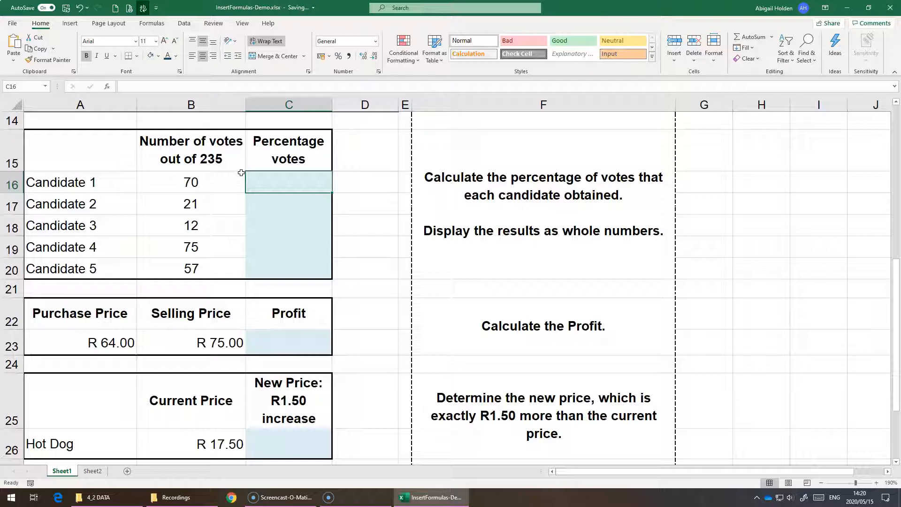
left_click(197, 180)
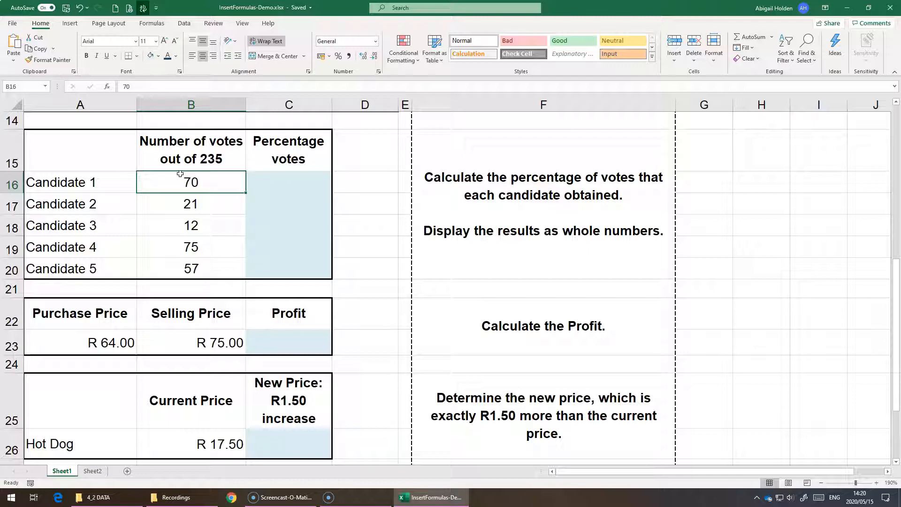
left_click(390, 139)
type("2")
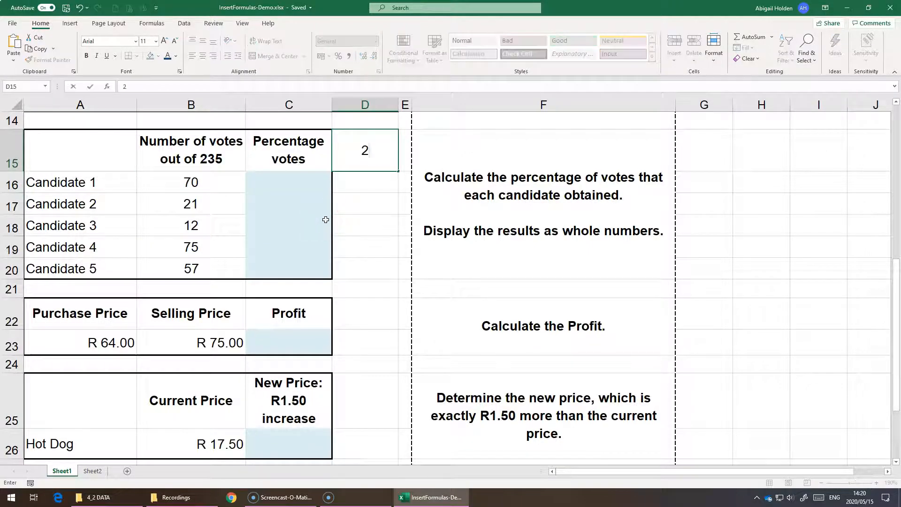
type("35")
key("Return")
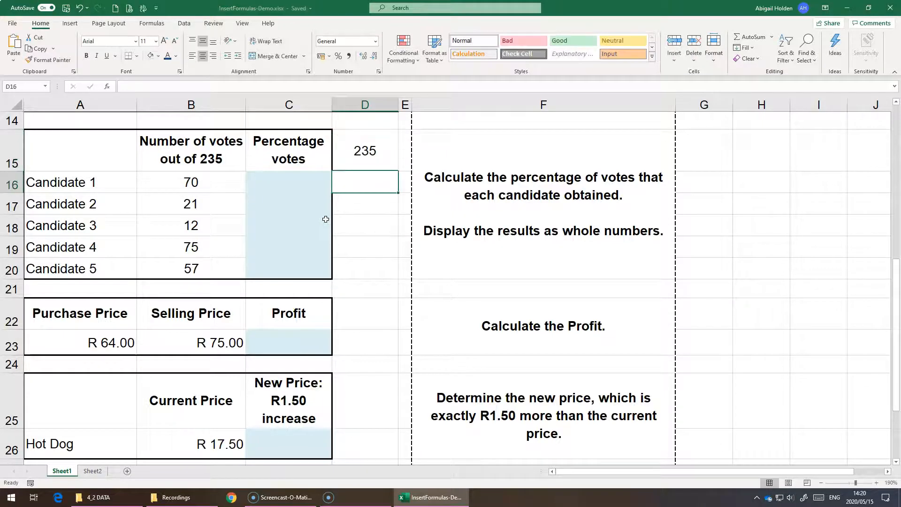
Assign the cell name TotalVotes to cell D15, which holds the total number of votes.
key("Up")
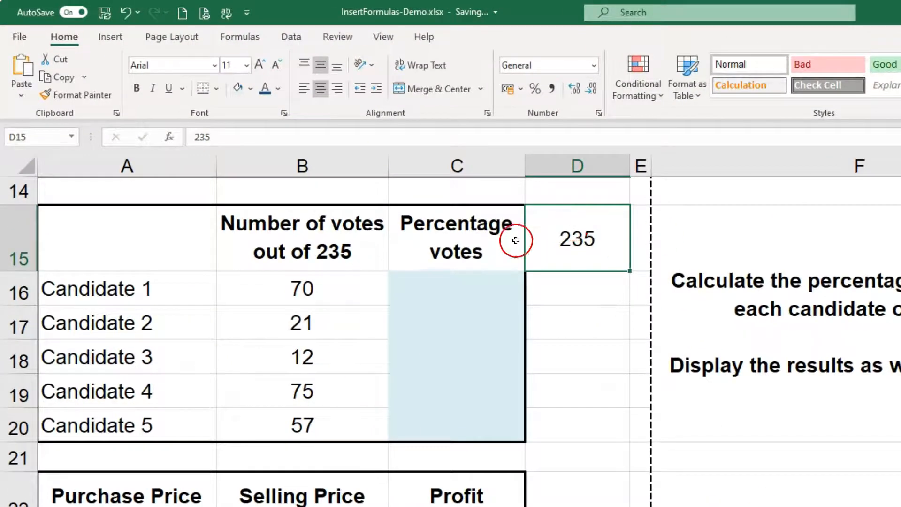
left_click(33, 137)
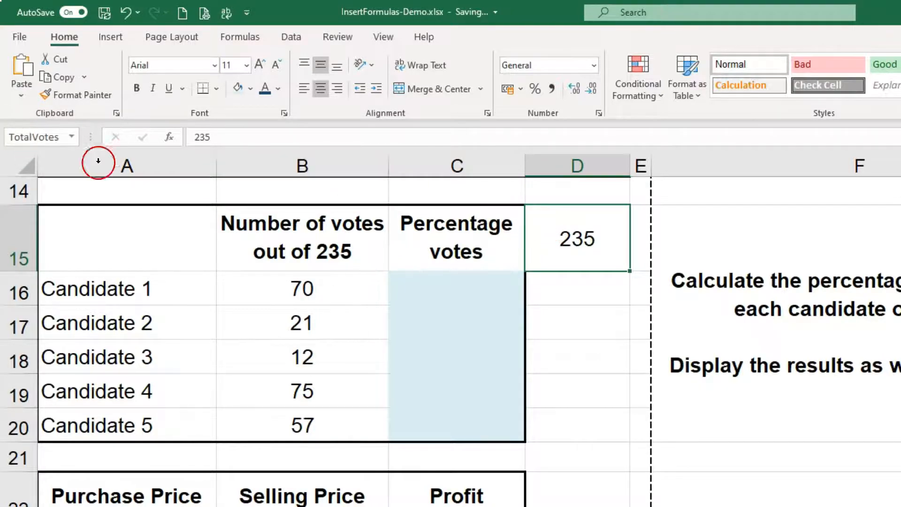
left_click(602, 294)
left_click(522, 228)
left_click(603, 227)
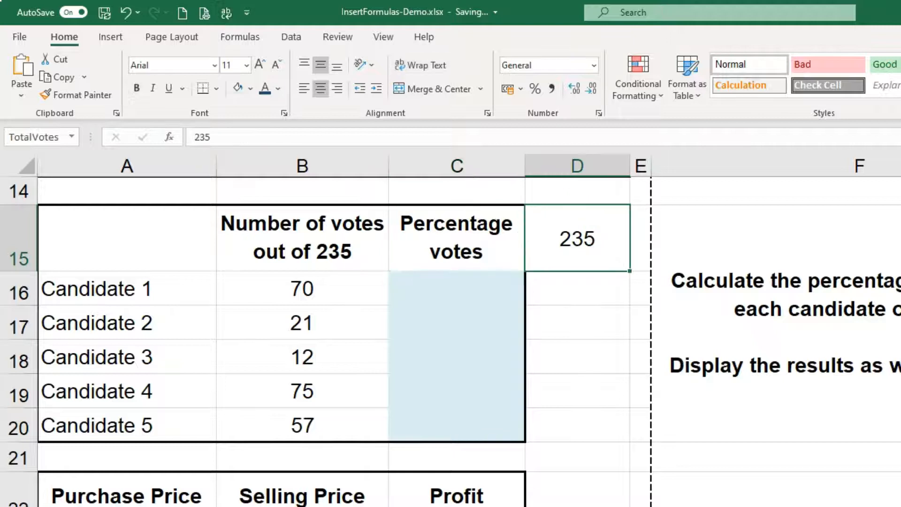
Calculate Candidate 1's share of the votes in cell C16 with =B16/TotalVotes and format it with Percent Style.
left_click(439, 286)
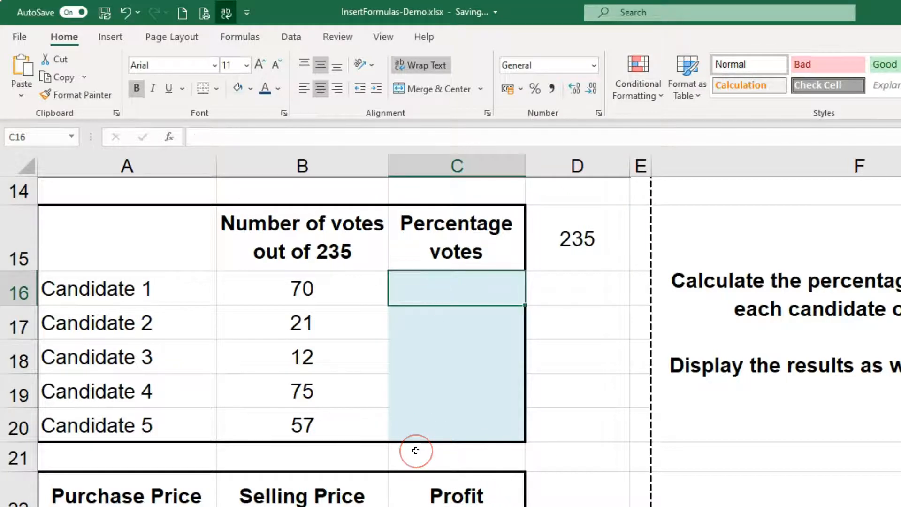
type("=")
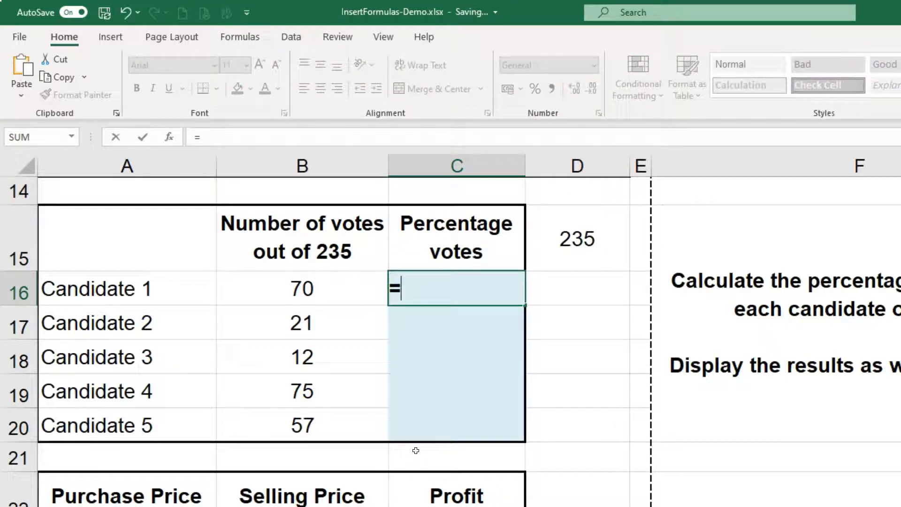
left_click(252, 282)
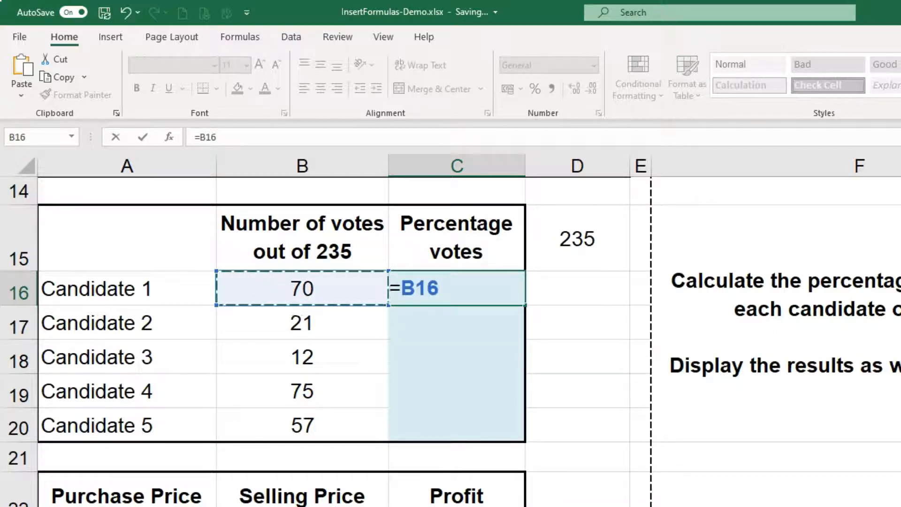
type("/")
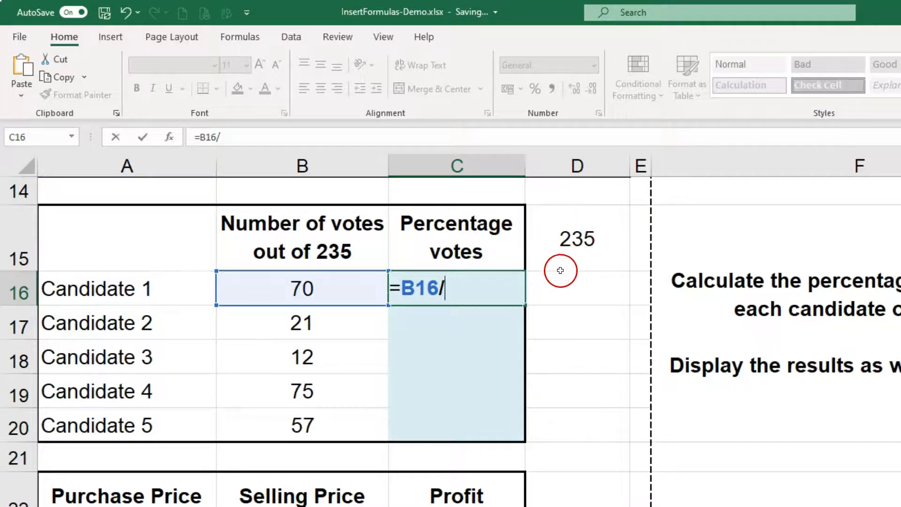
type("Tota")
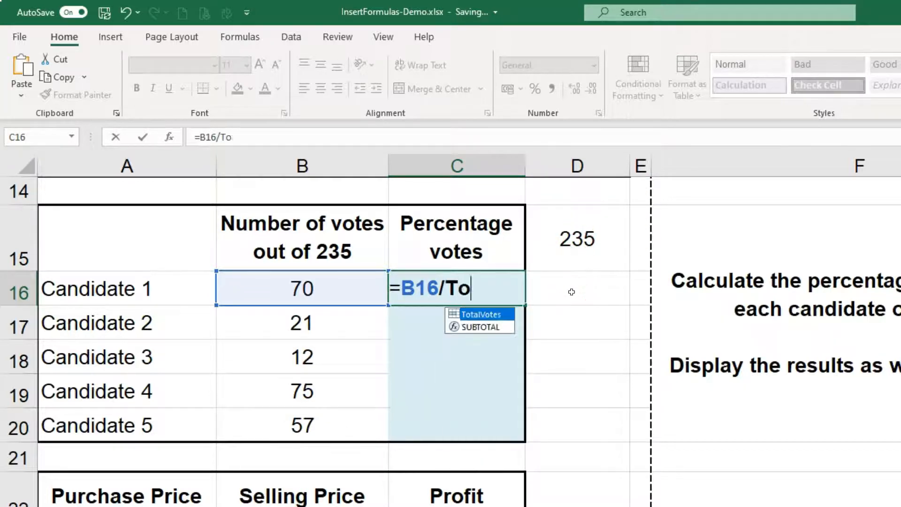
double_click(486, 315)
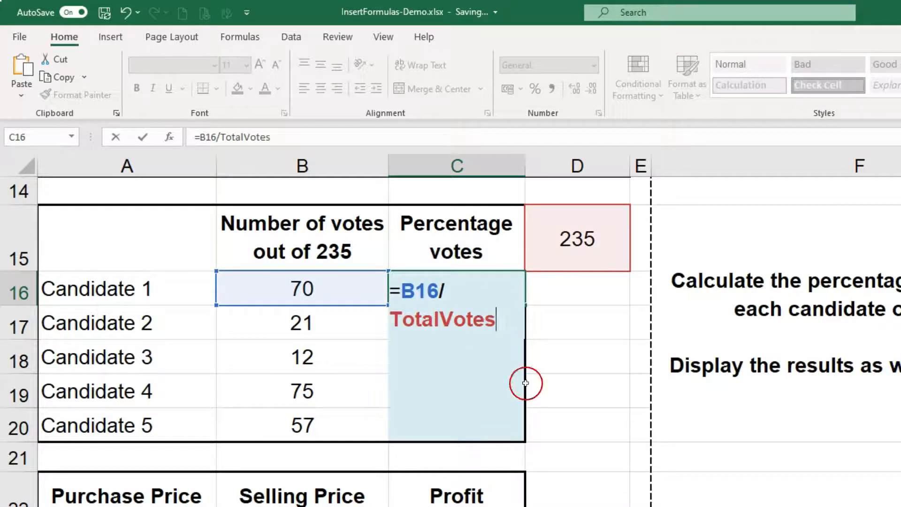
key("Return")
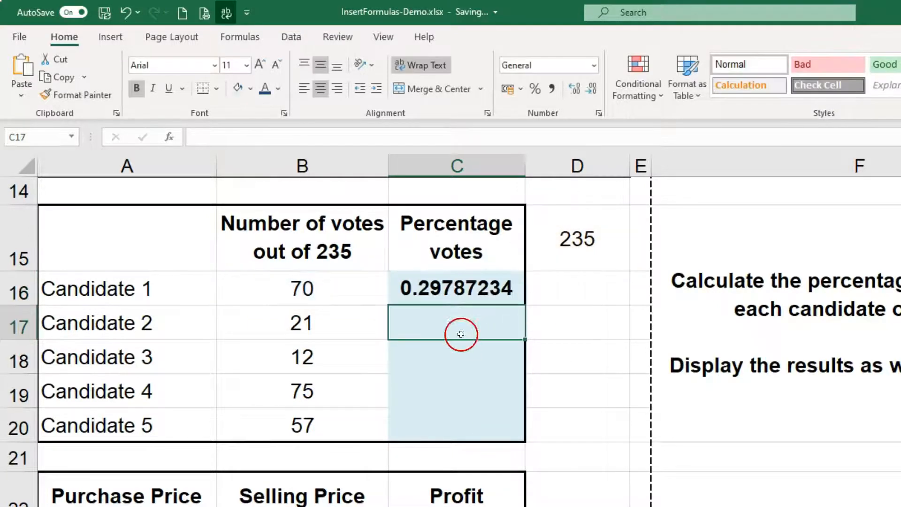
left_click(439, 290)
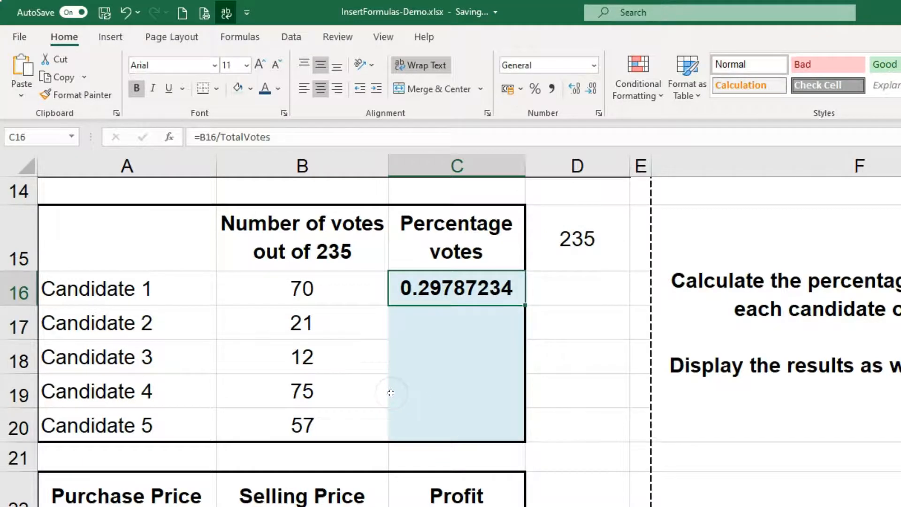
left_click(533, 92)
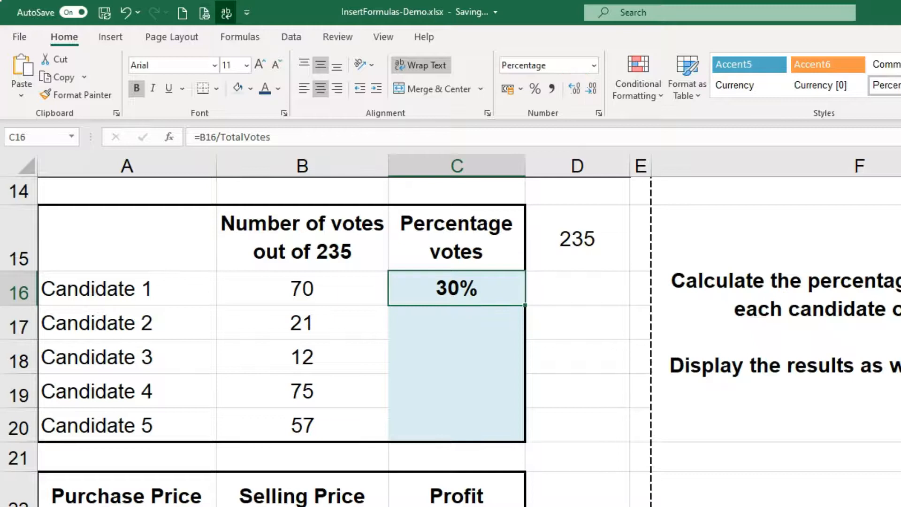
Try three decimal places on the percentage in C16, then return it to whole numbers.
left_click(572, 90)
left_click(572, 91)
left_click(572, 92)
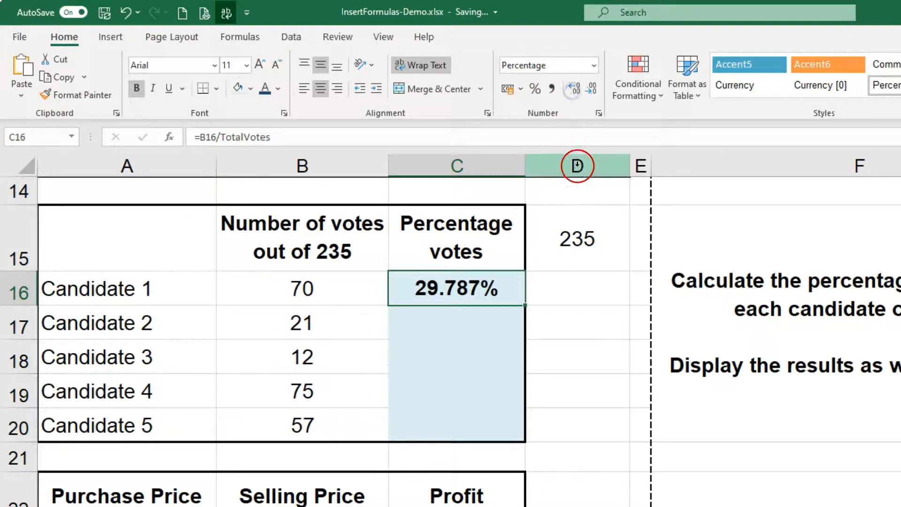
left_click(590, 92)
left_click(590, 92)
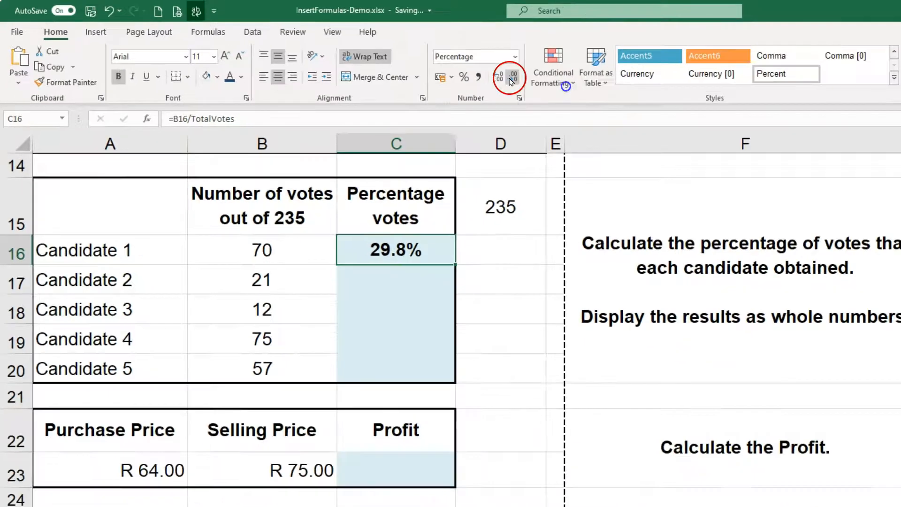
left_click(511, 80)
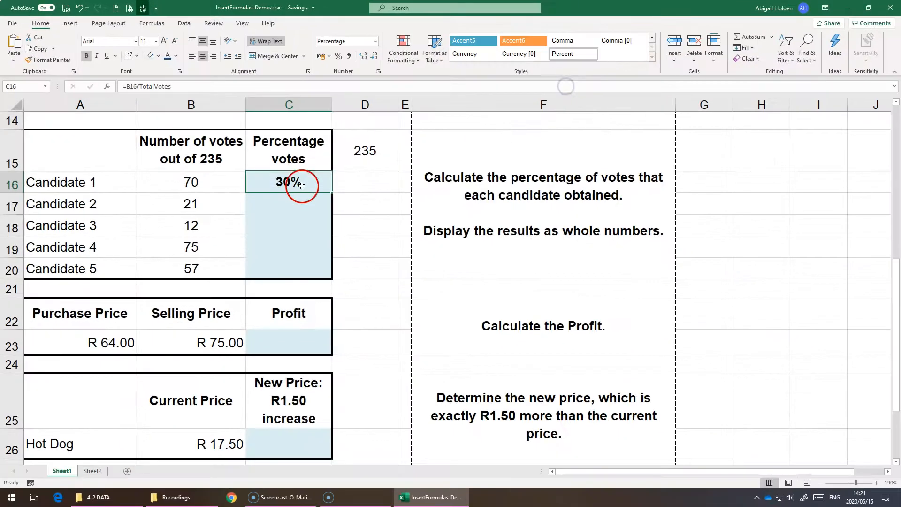
Fill the percentage formula from C16 down to C20 for the remaining candidates, using Fill Without Formatting.
left_click_drag(455, 265, 449, 385)
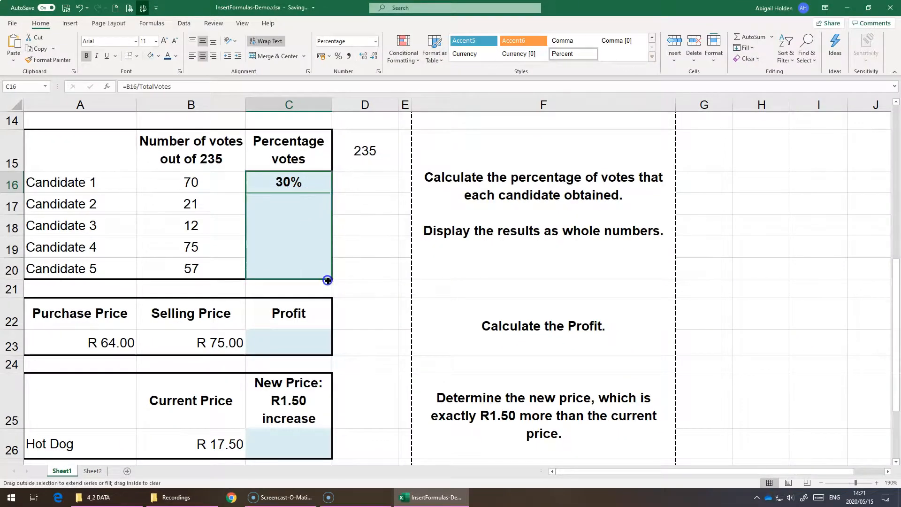
left_click_drag(327, 280, 328, 280)
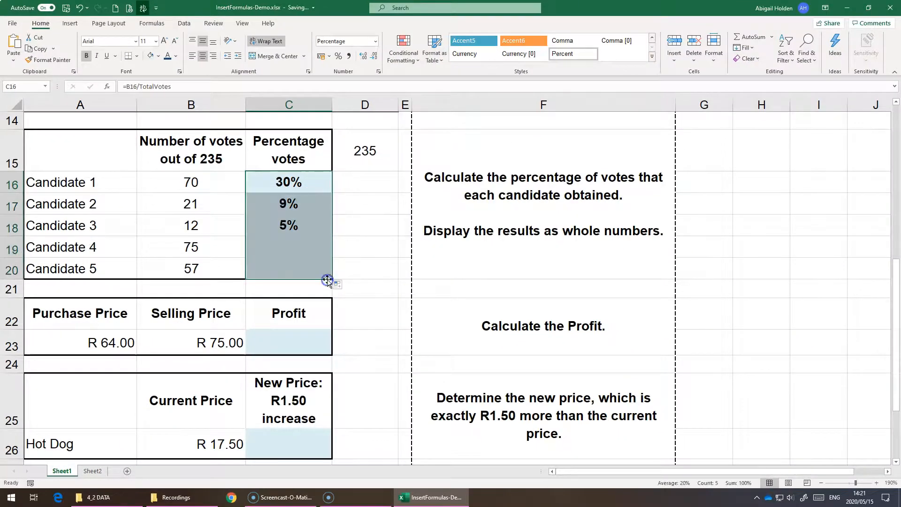
left_click(340, 285)
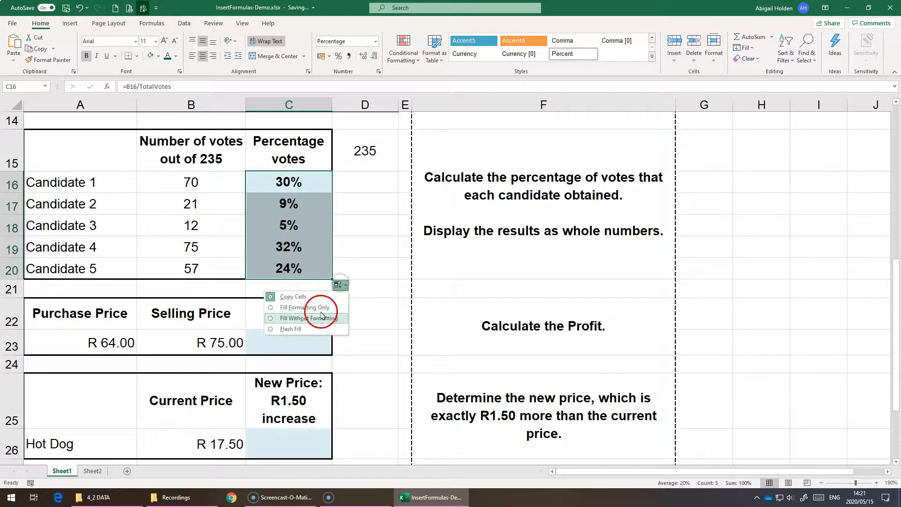
left_click(300, 240)
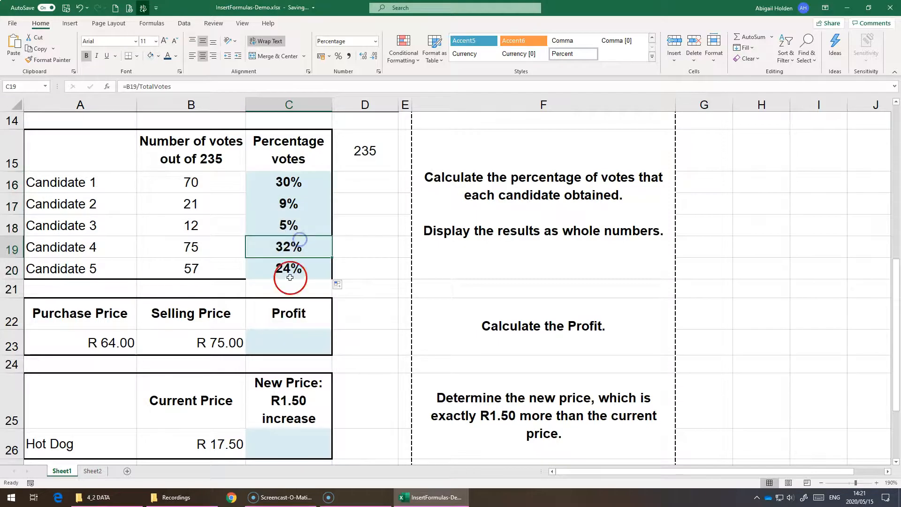
left_click(338, 285)
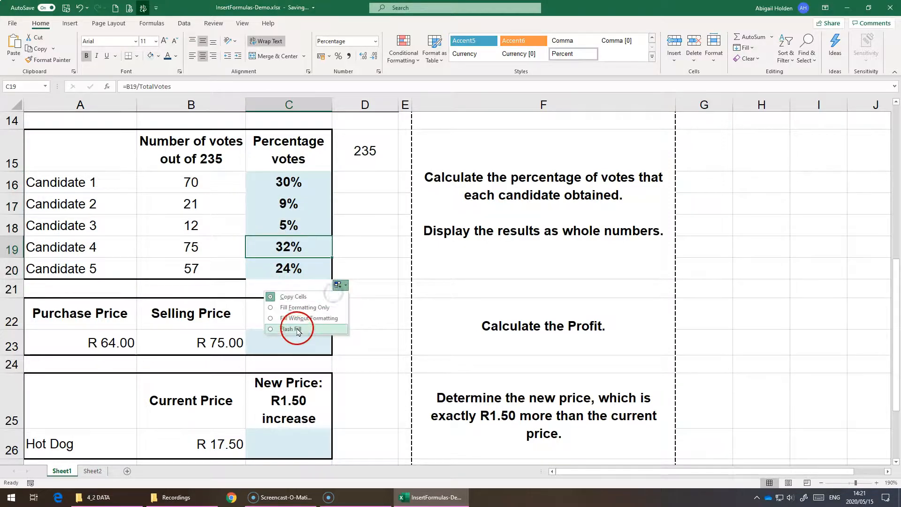
left_click(299, 325)
Apply Percent Style to the vote percentages of Candidates 2 to 5 in C17:C20.
left_click_drag(276, 268, 273, 194)
left_click(336, 59)
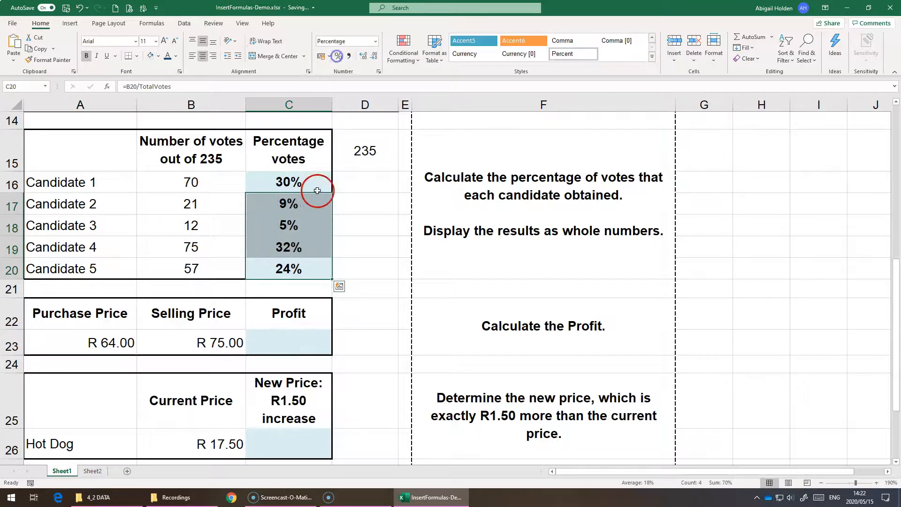
left_click(307, 226)
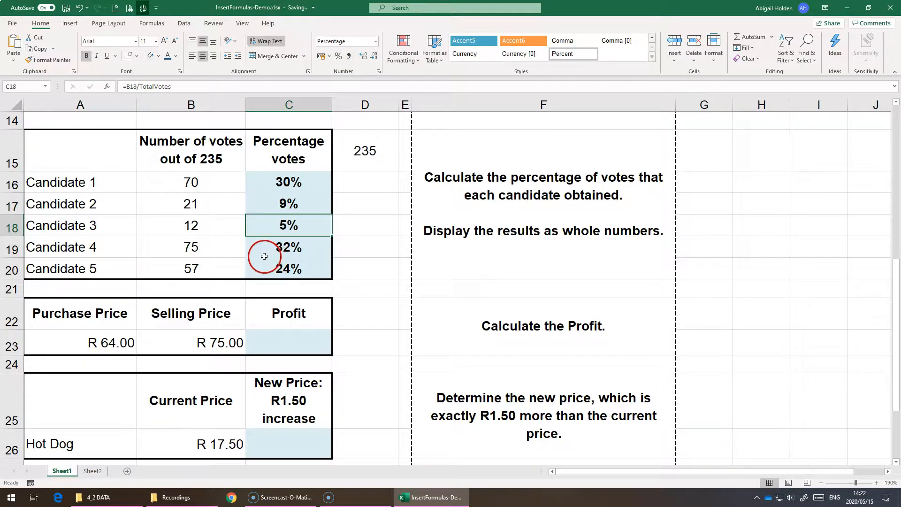
Calculate the Profit in cell C23 by subtracting the purchase price from the selling price, =B23-A23.
scroll(218, 240, "down", 1)
scroll(218, 241, "down", 1)
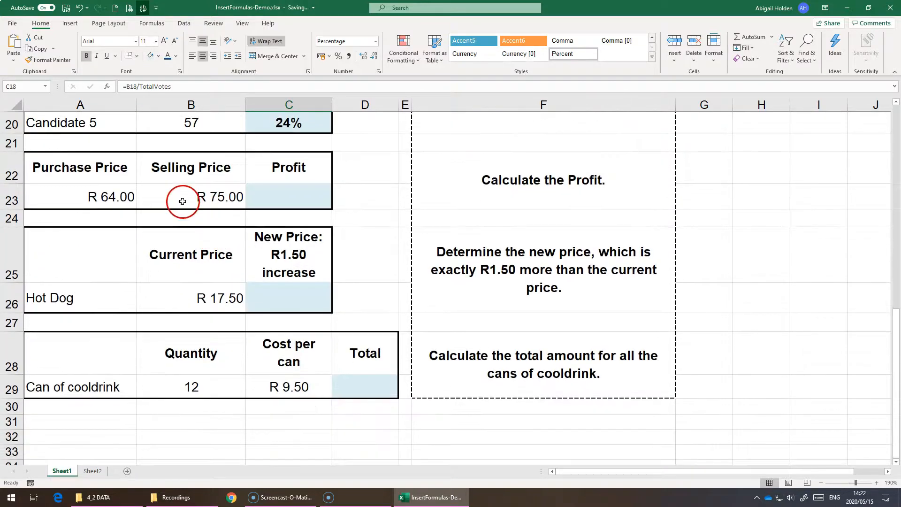
left_click(895, 462)
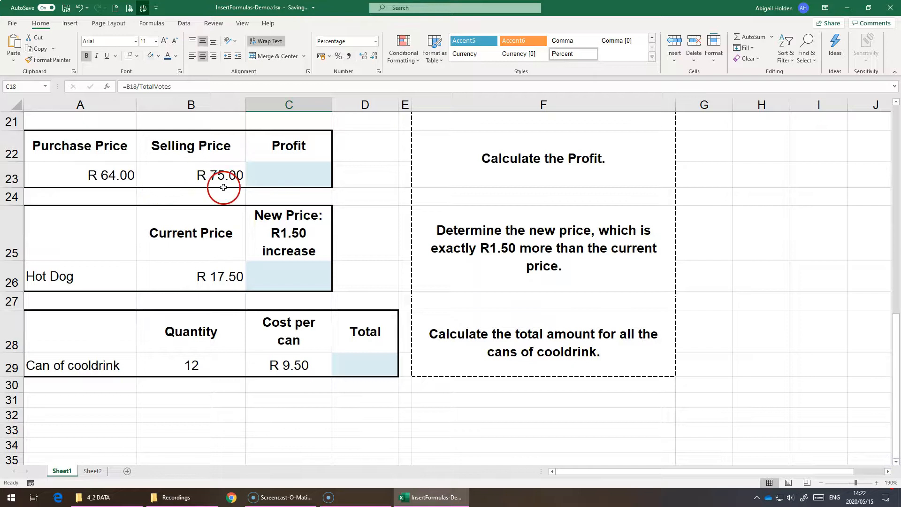
left_click(286, 167)
type("=")
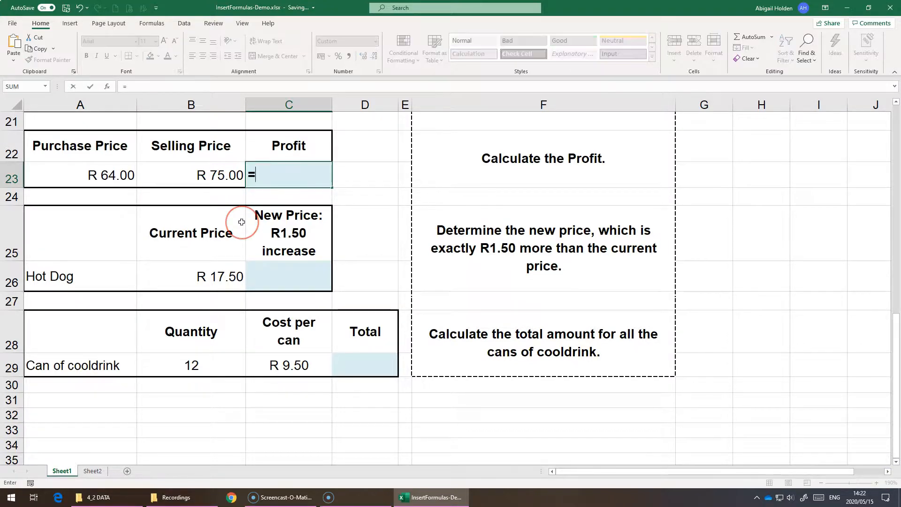
left_click(221, 185)
type("-")
left_click(78, 173)
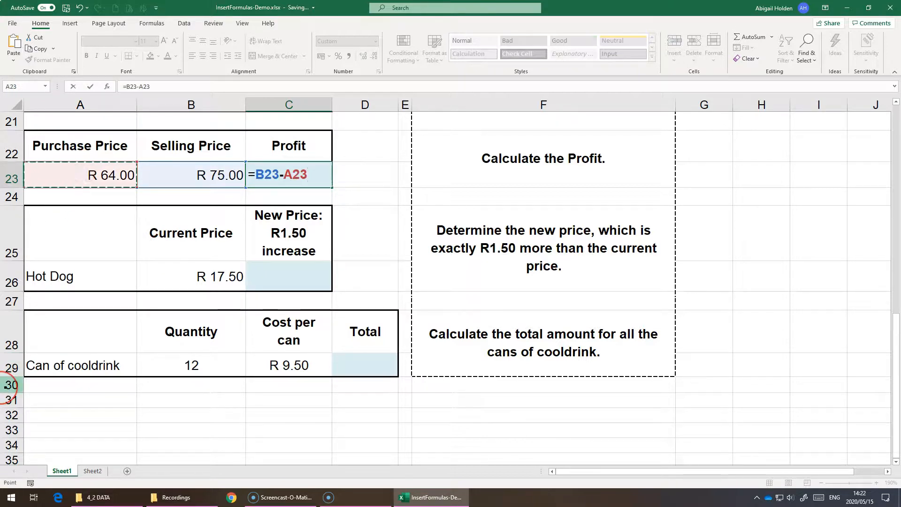
key("Return")
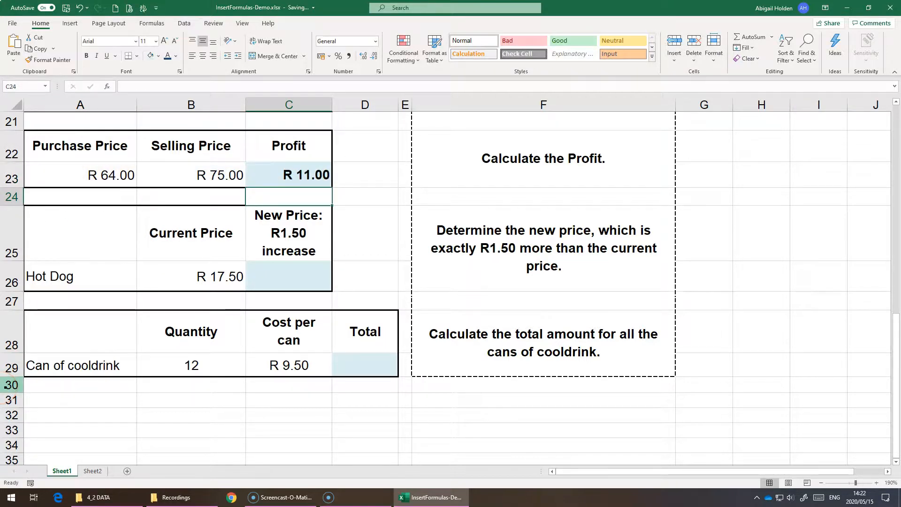
Calculate the hot dog's new price with the R1.50 increase in cell C26, =B26+1.50.
left_click(260, 271)
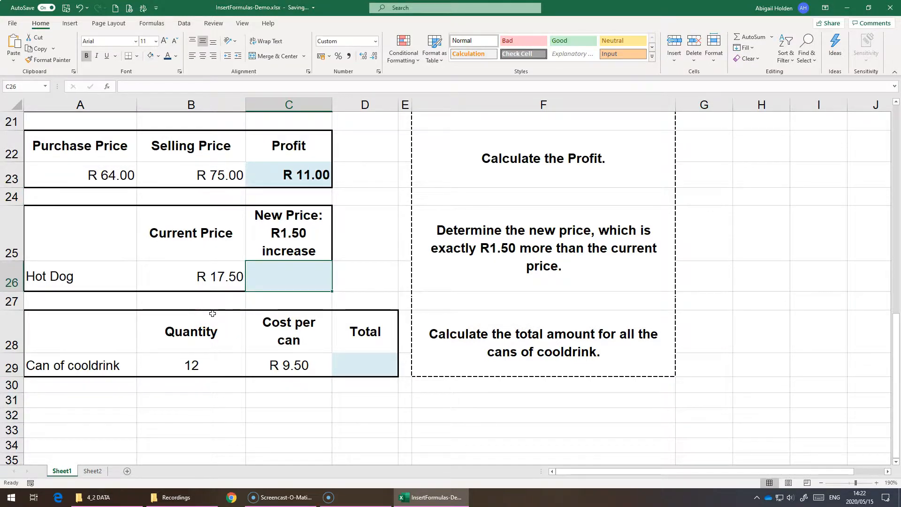
type("=")
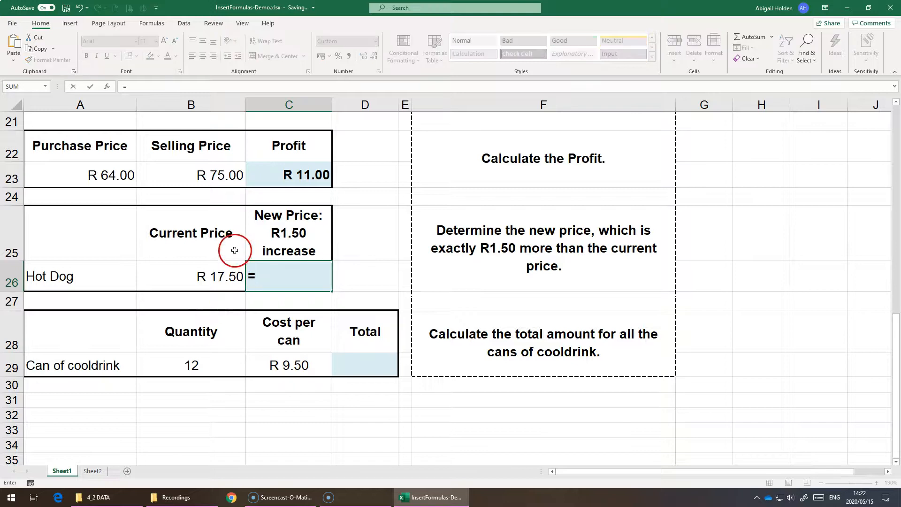
left_click(211, 274)
type("+1.50")
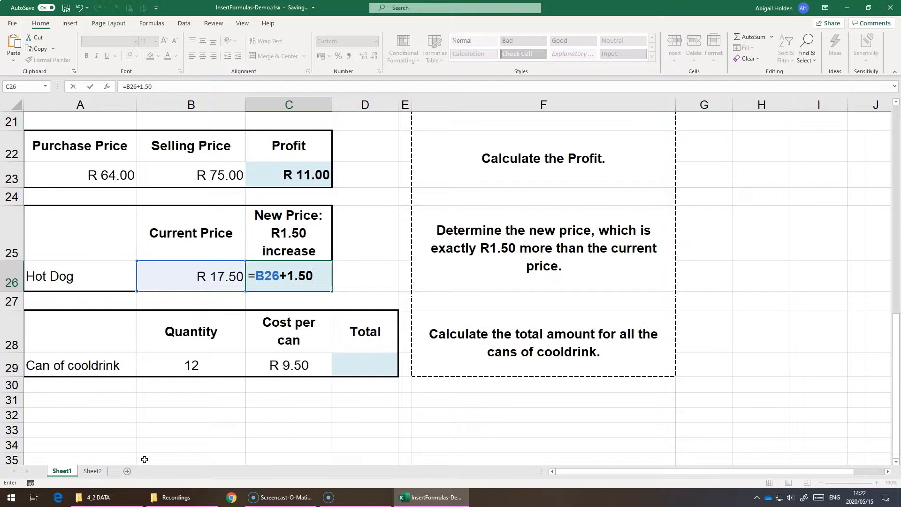
key("Return")
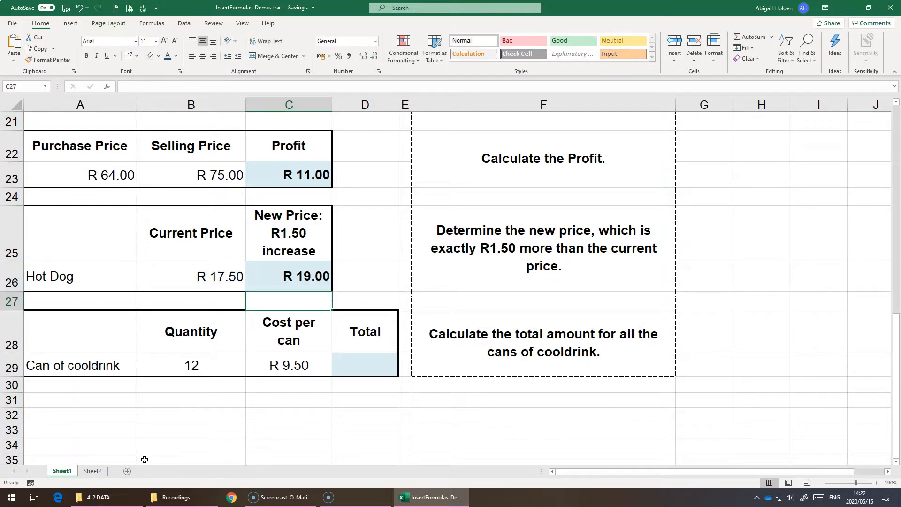
Calculate the total for the cans of cooldrink in cell D29 by multiplying quantity by cost per can, =B29*C29.
left_click(346, 371)
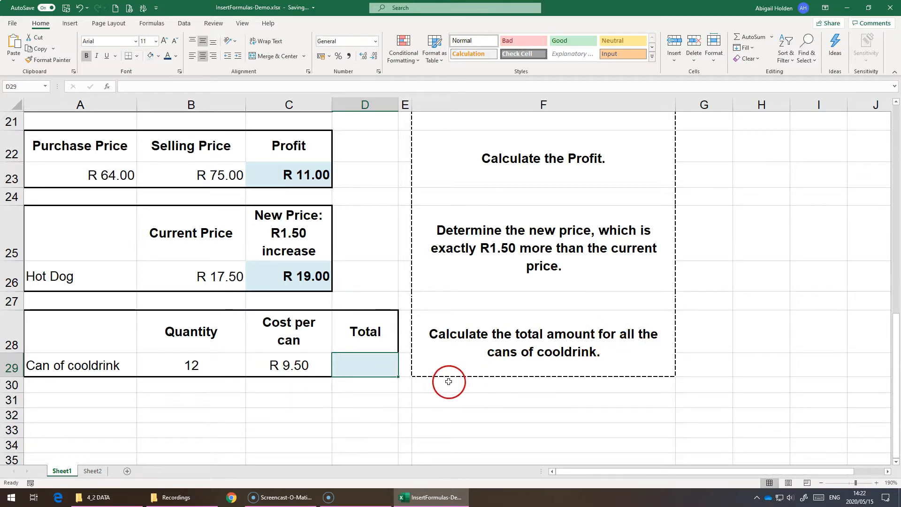
type("=")
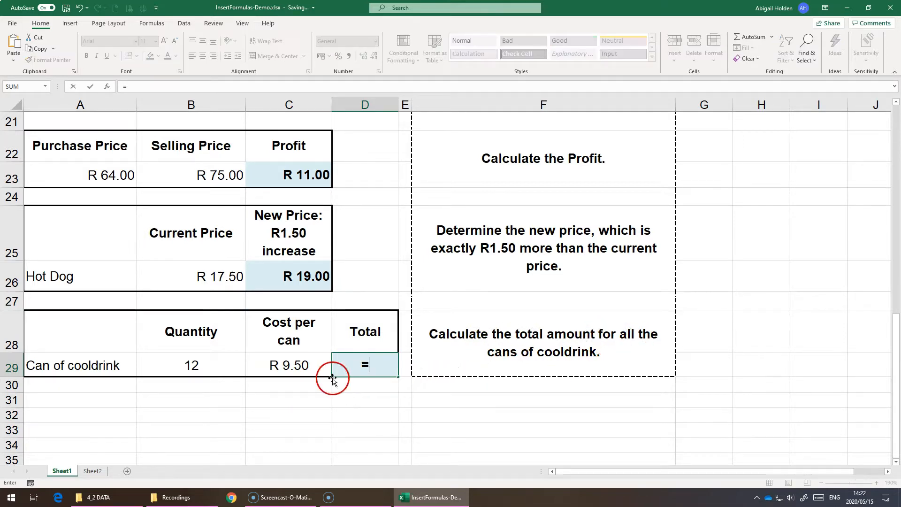
left_click(205, 368)
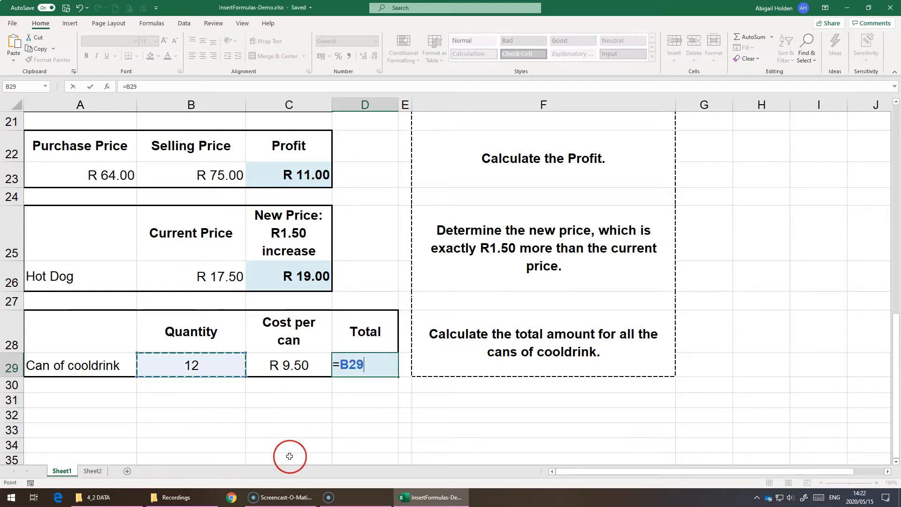
type("*")
left_click(273, 370)
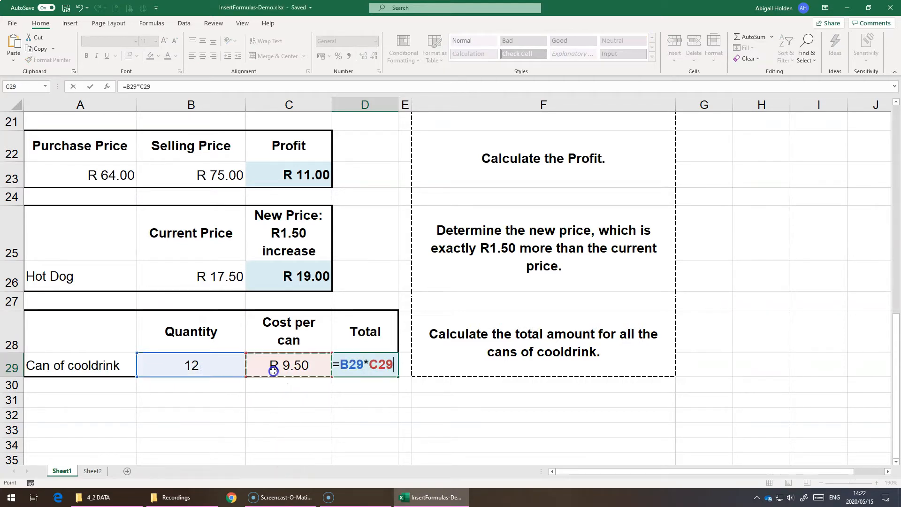
key("Return")
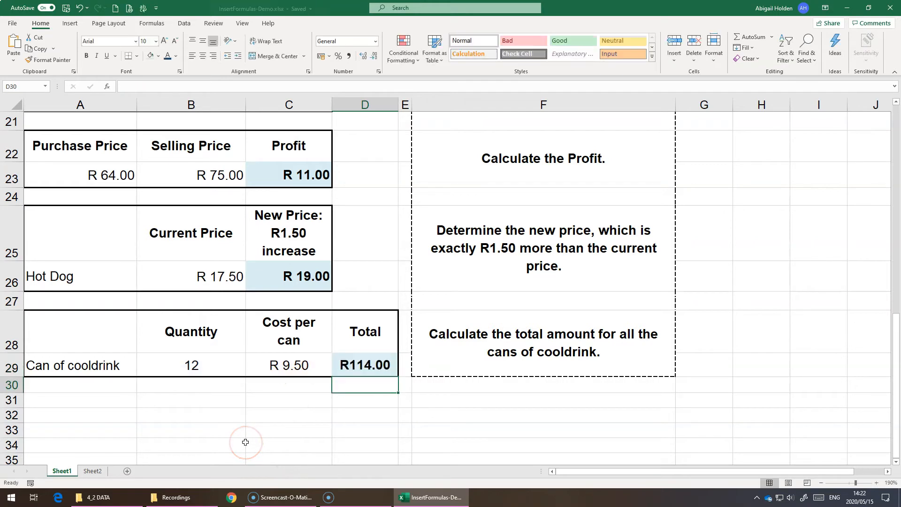